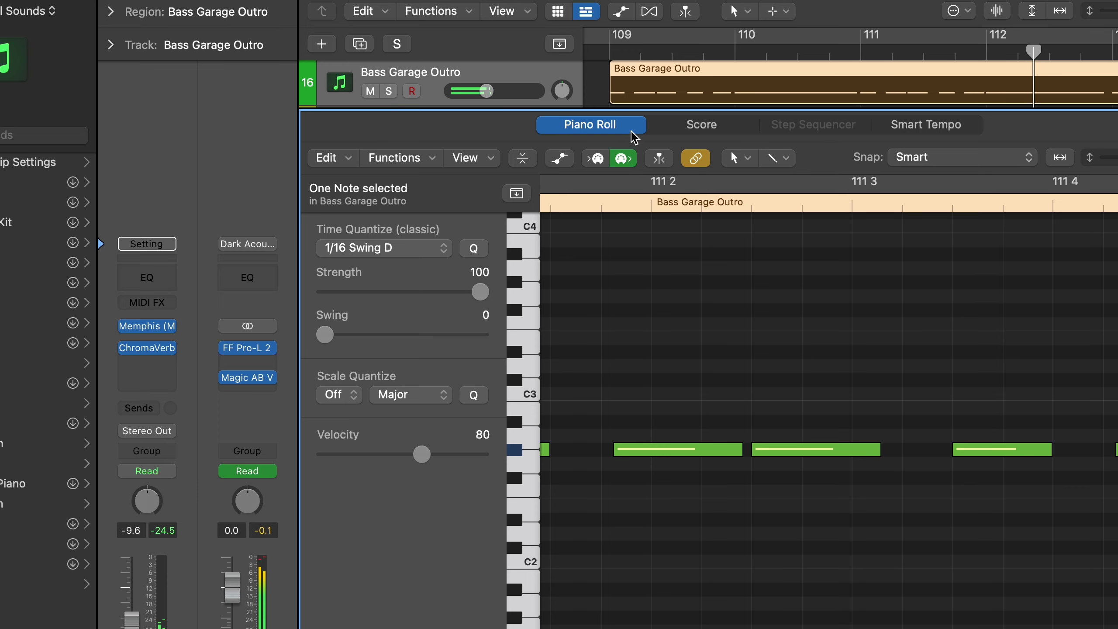
- Make the piano roll follow the playhead and view the Memphis synth plug-in on the Bass Garage Outro track
click(659, 158)
click(149, 326)
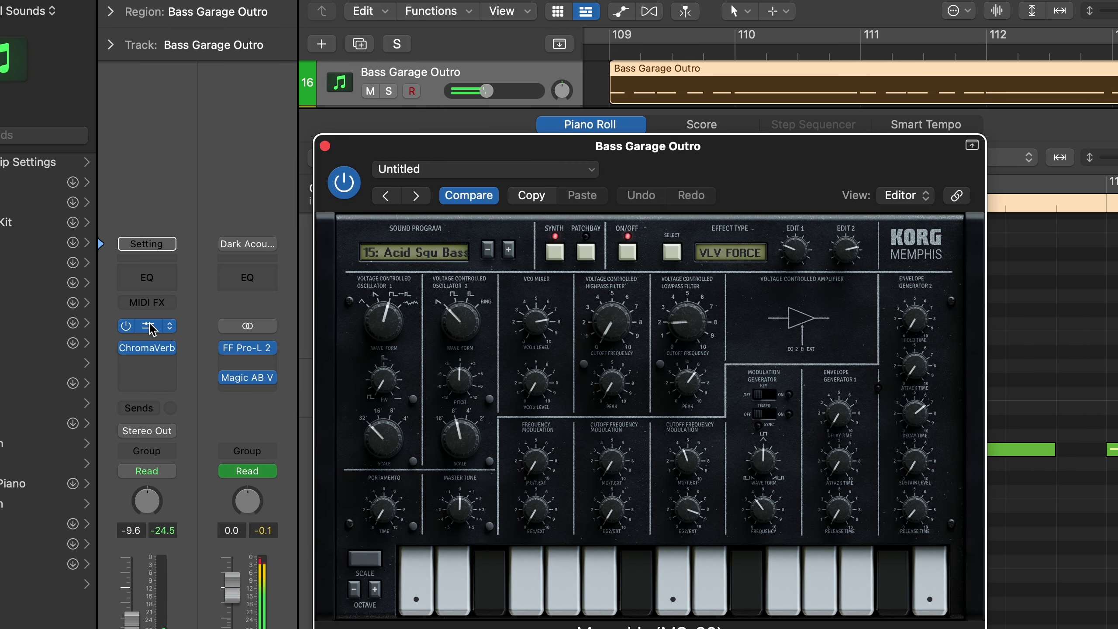
click(325, 145)
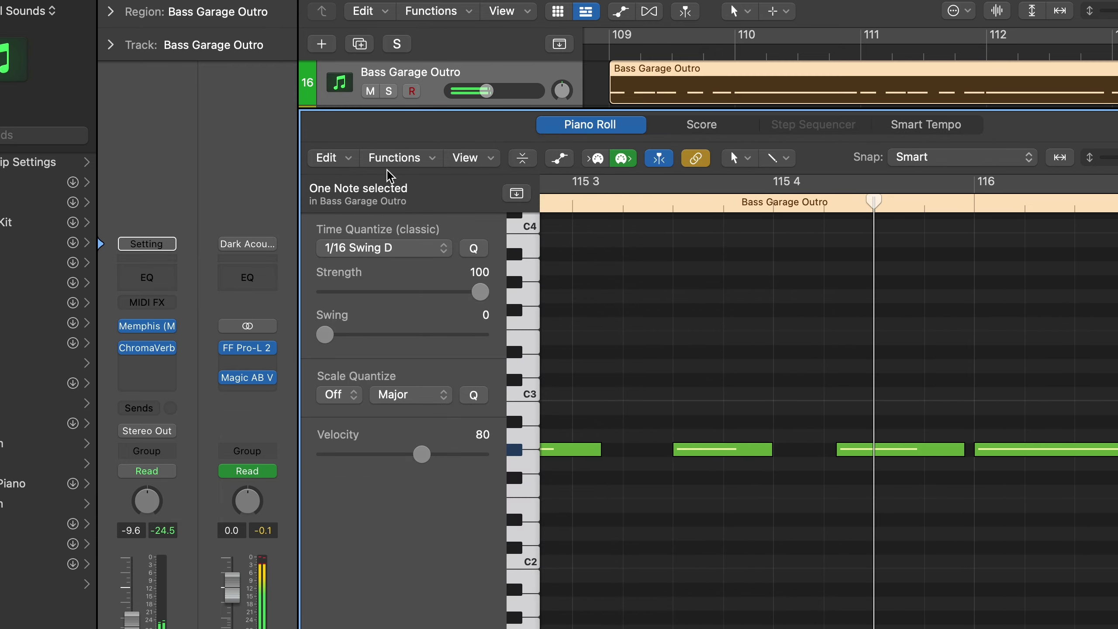
- Pencil closed hi-hat notes on every offbeat eighth of the two-bar drum loop and play it back
key(e)
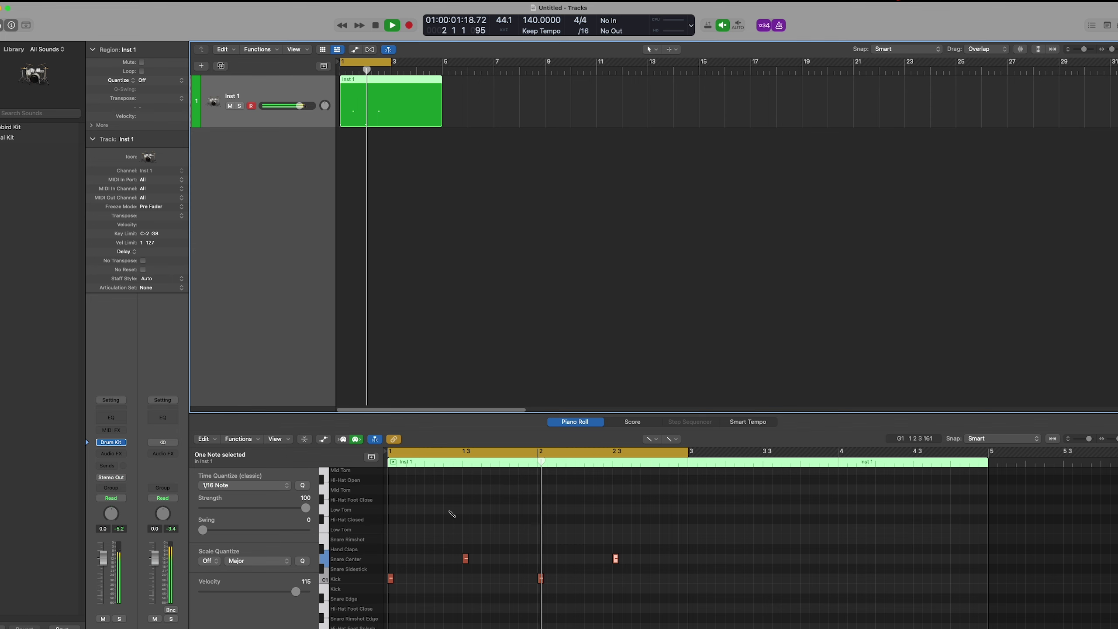
key(space)
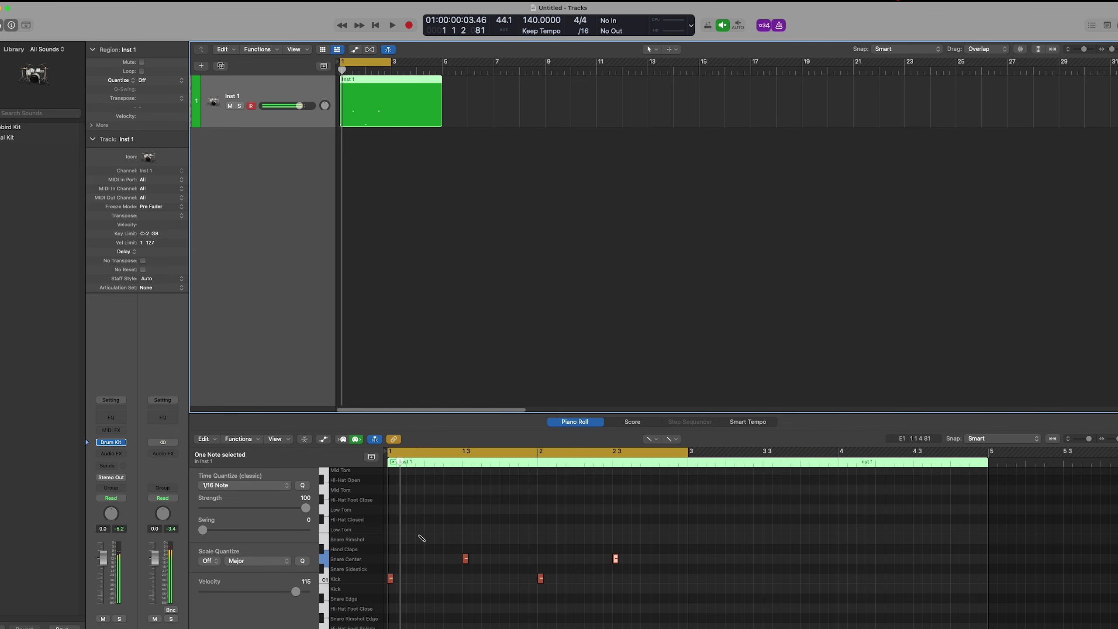
key(super+Right)
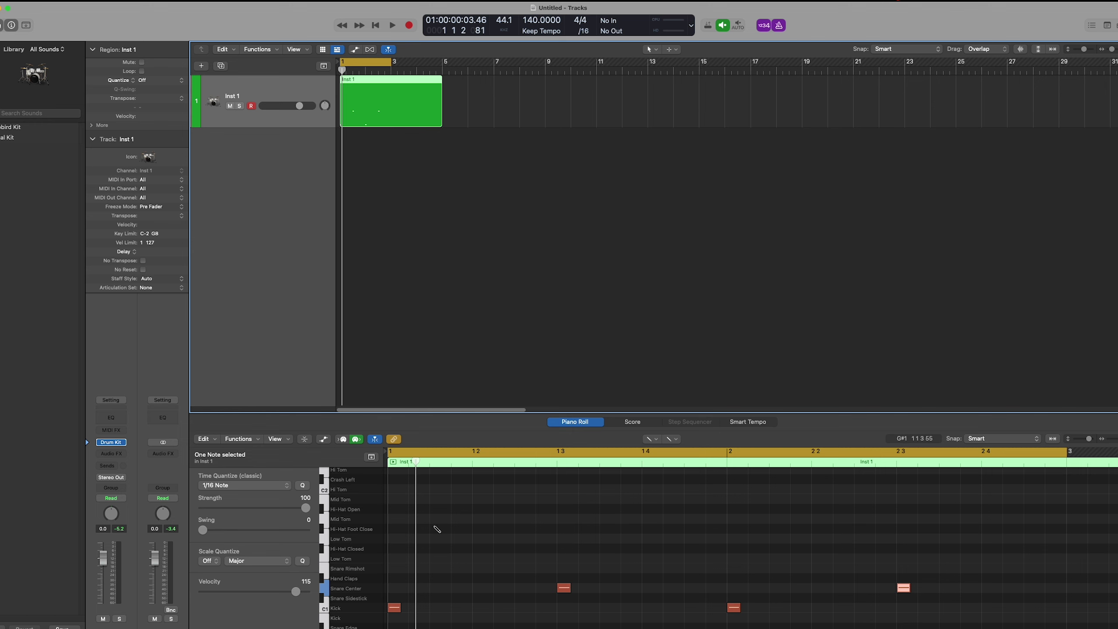
key(t)
key(p)
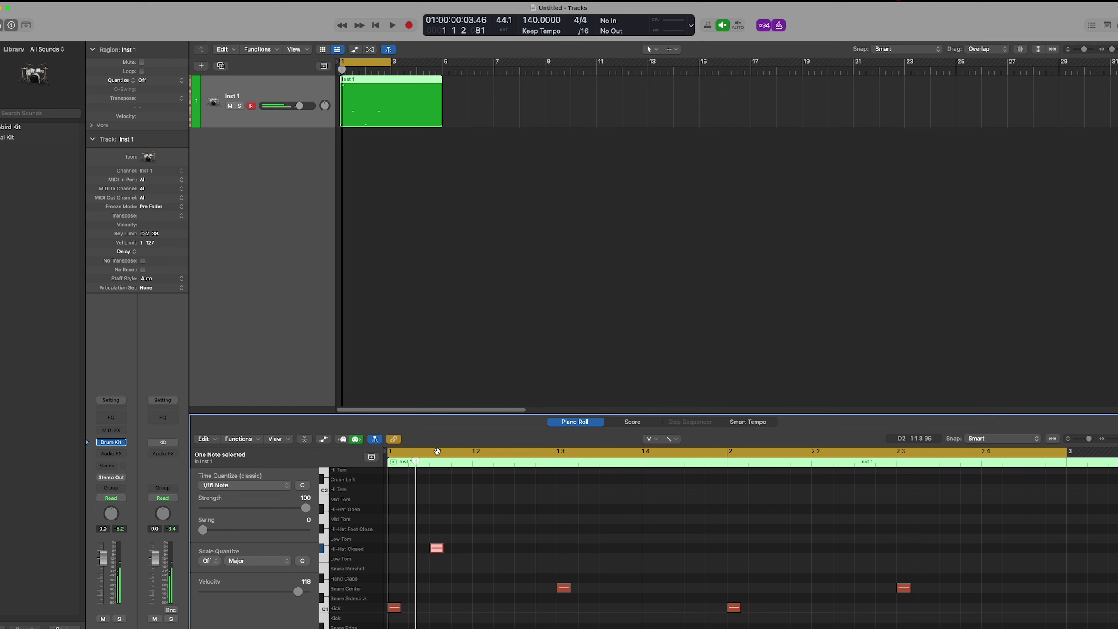
key(t)
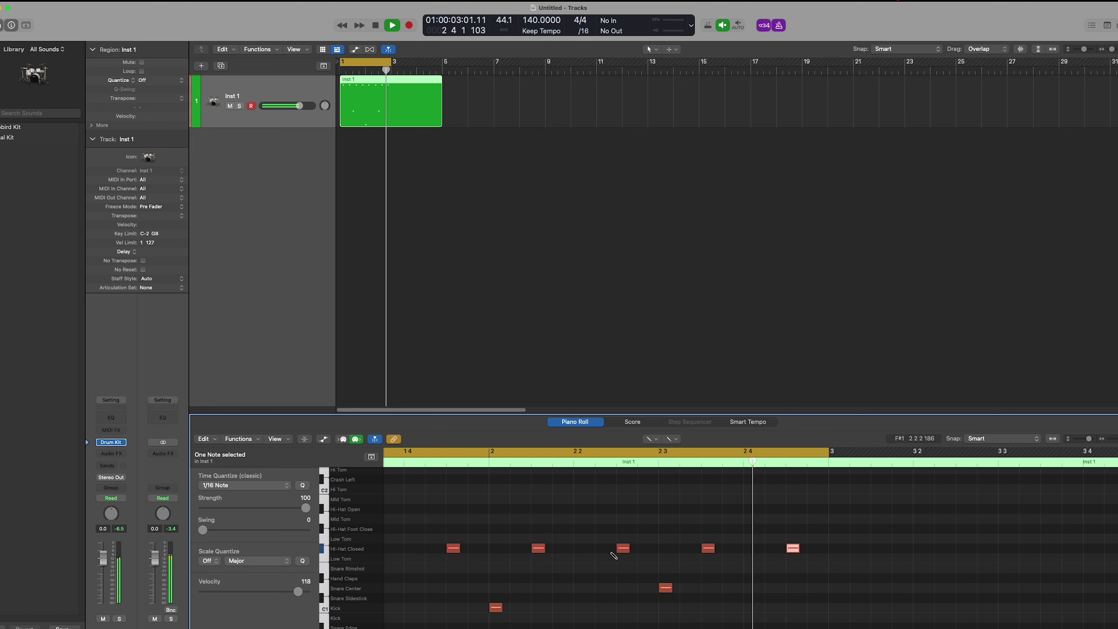
- Add quieter closed hi-hat notes at velocity 68 one sixteenth before each offbeat hat across both bars
key(space)
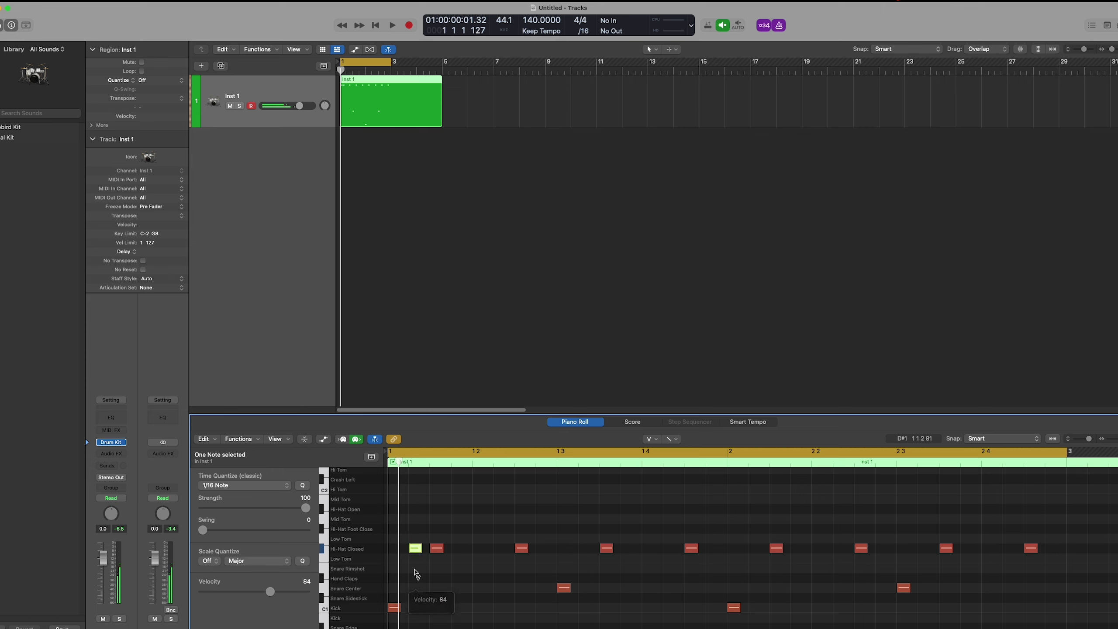
drag(415, 548, 419, 560)
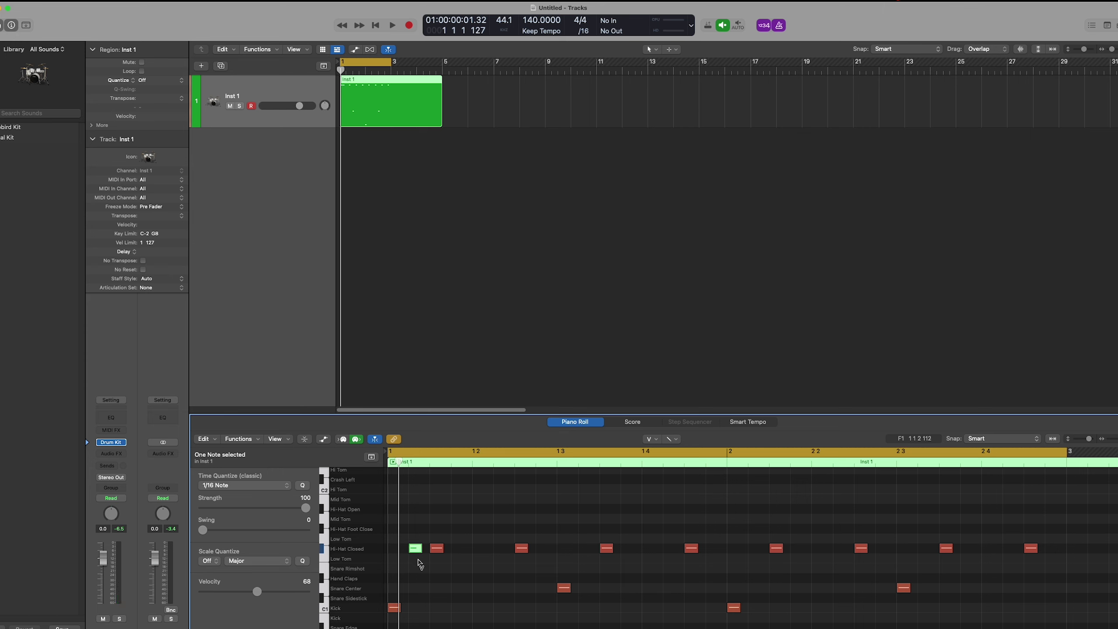
click(666, 548)
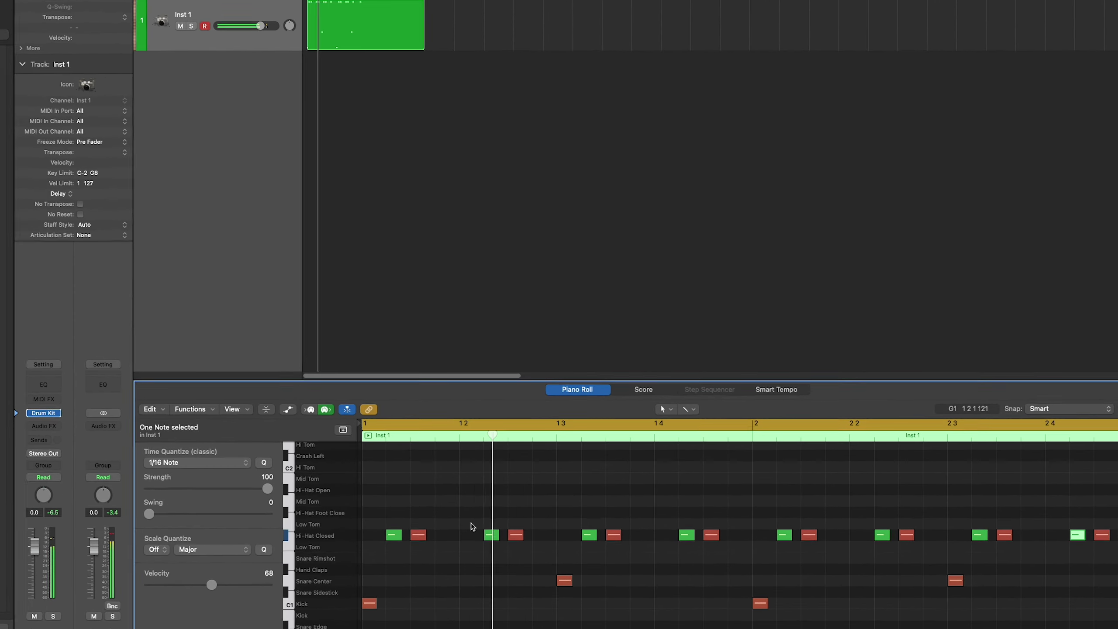
- Try a swing of 100 on all the drum notes with 1/16 Note quantize and return the swing to 0
key(t)
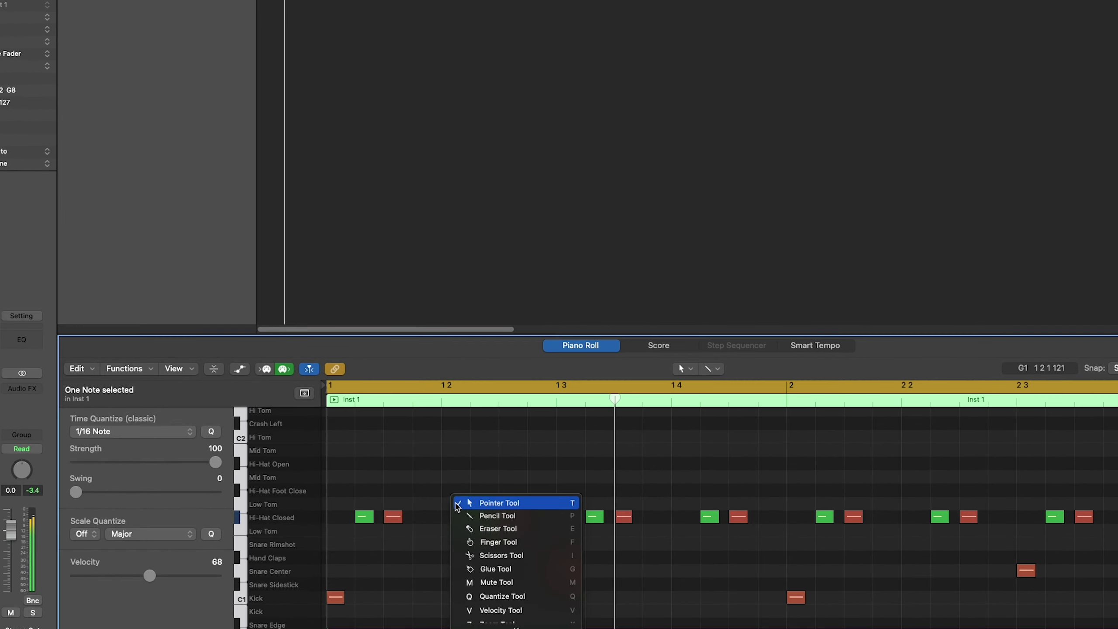
click(500, 540)
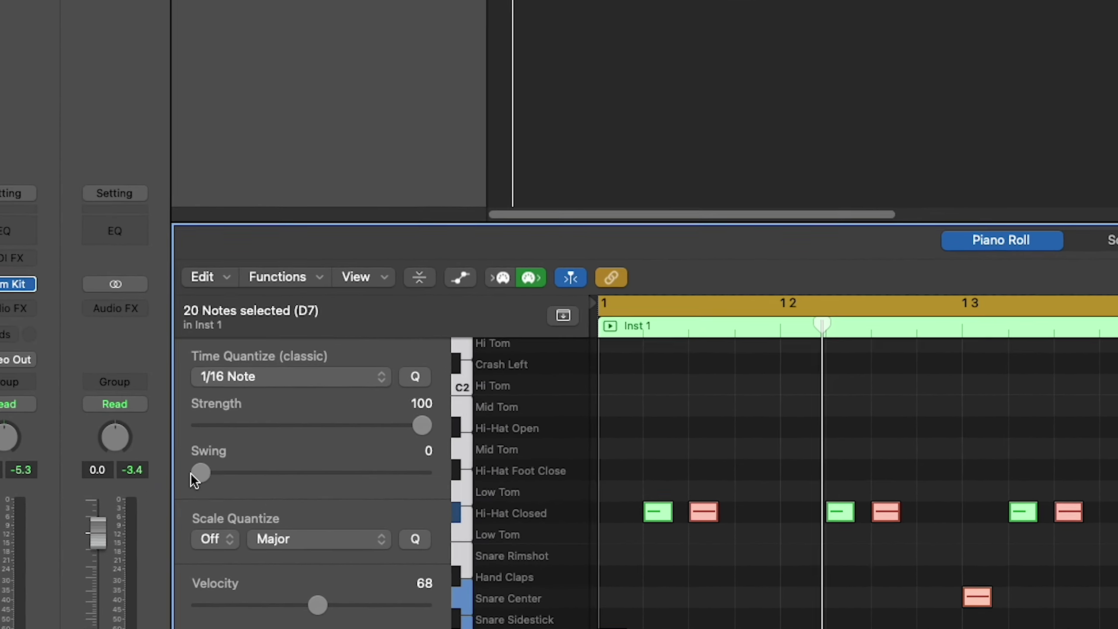
drag(203, 529, 276, 530)
drag(470, 395, 878, 475)
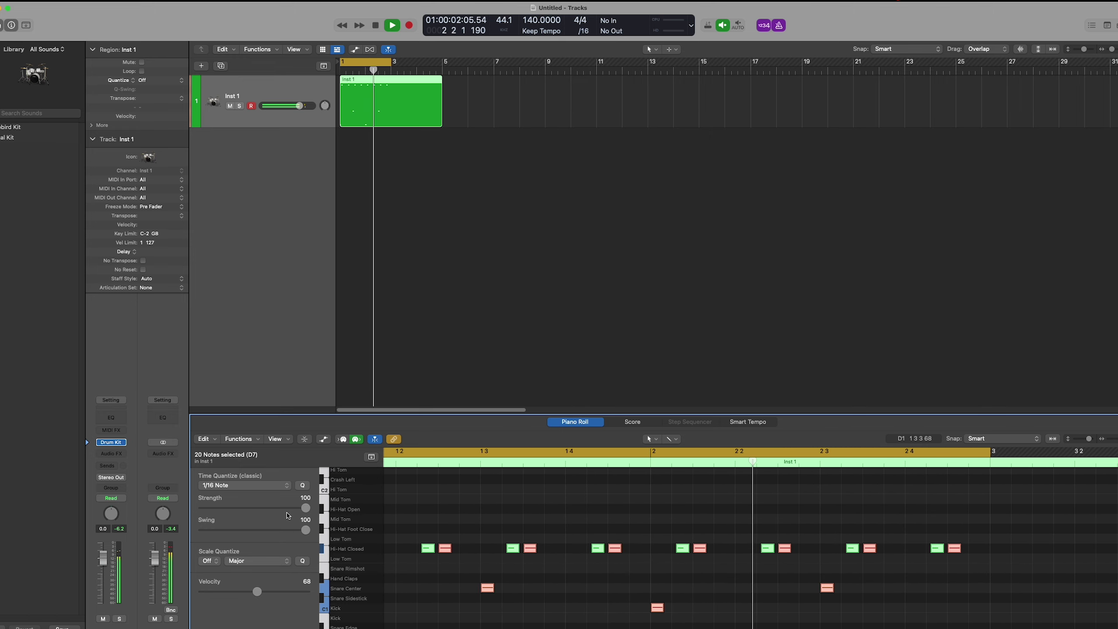
drag(287, 530, 206, 536)
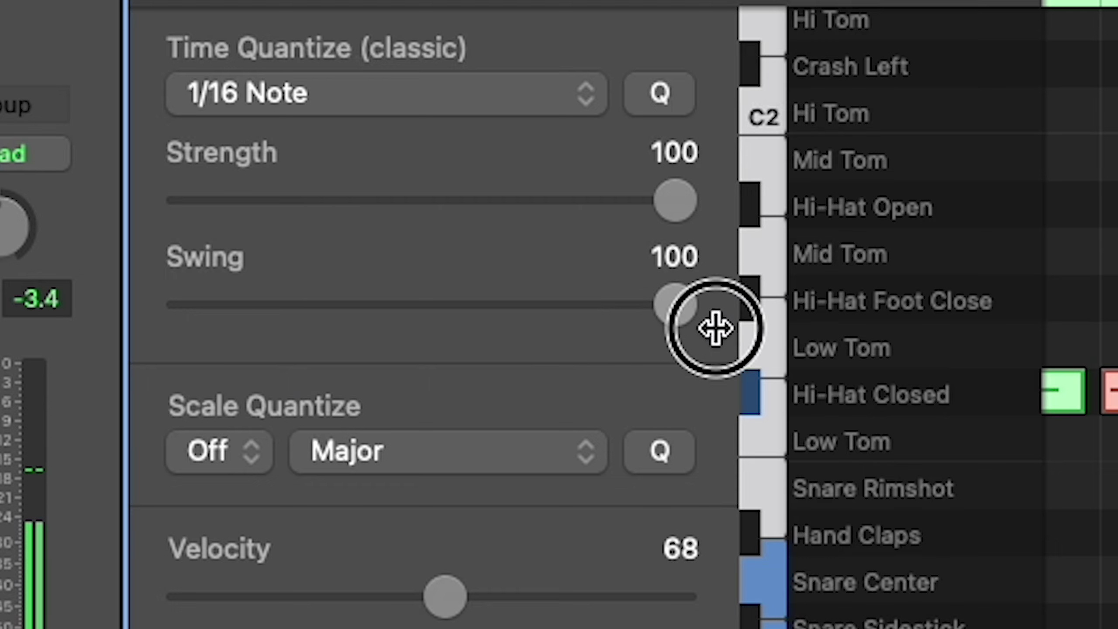
drag(208, 335, 187, 308)
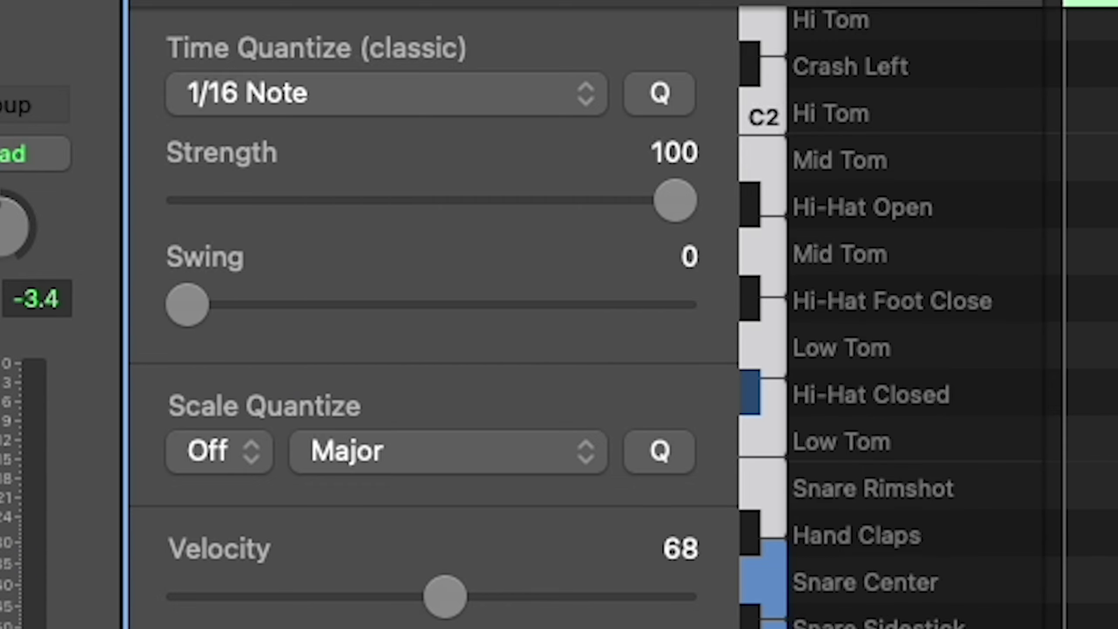
- Quantize all the selected drum notes to 1/16 Swing C
click(374, 108)
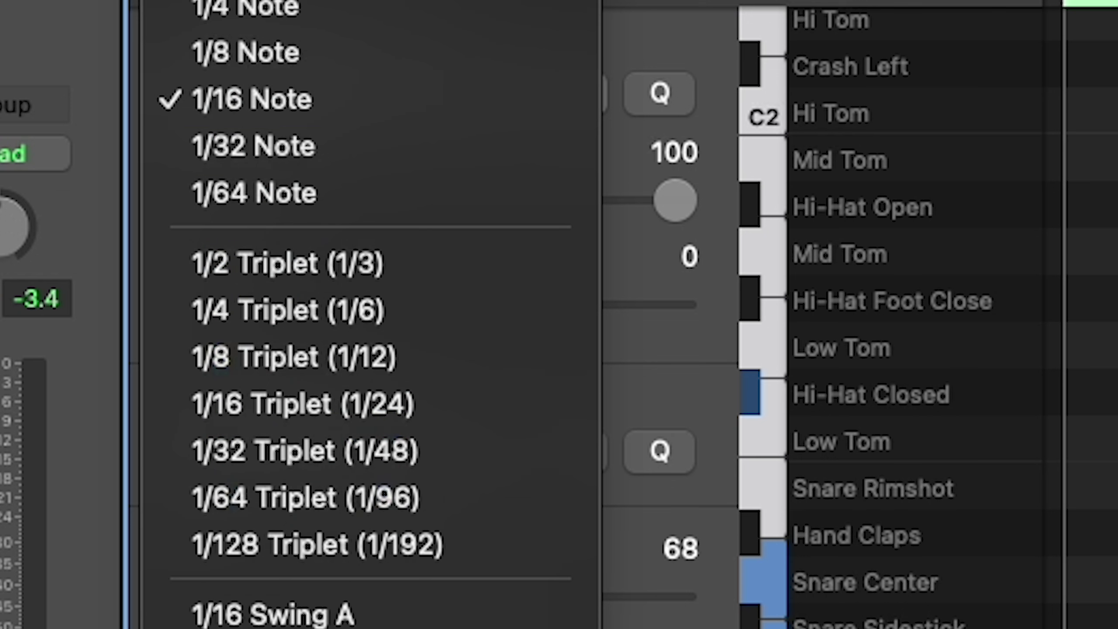
scroll(365, 396, down, 5)
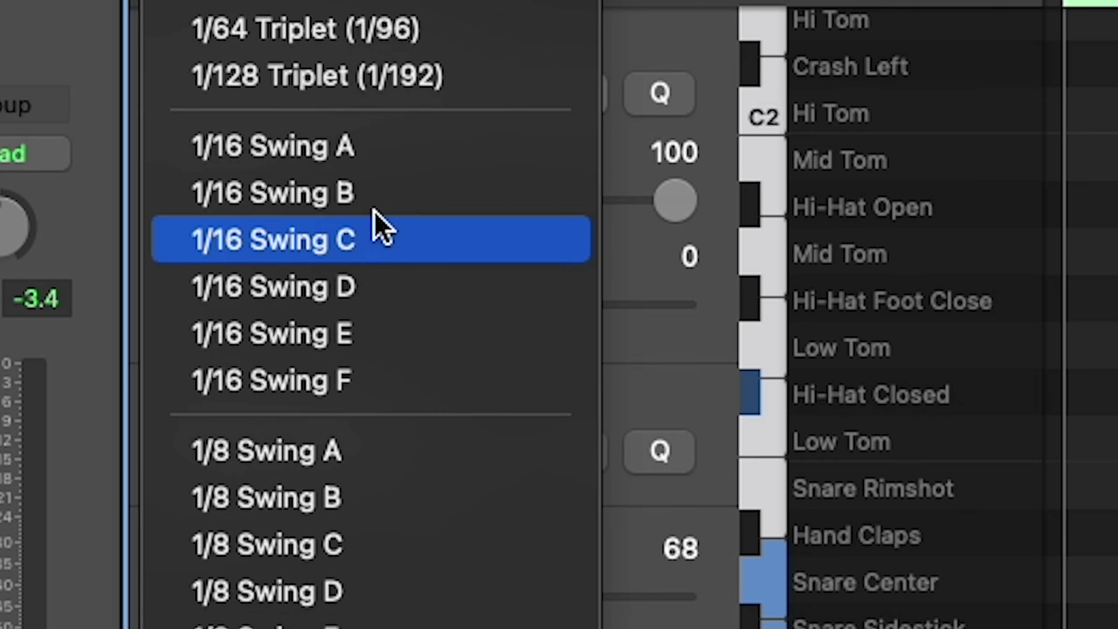
click(412, 251)
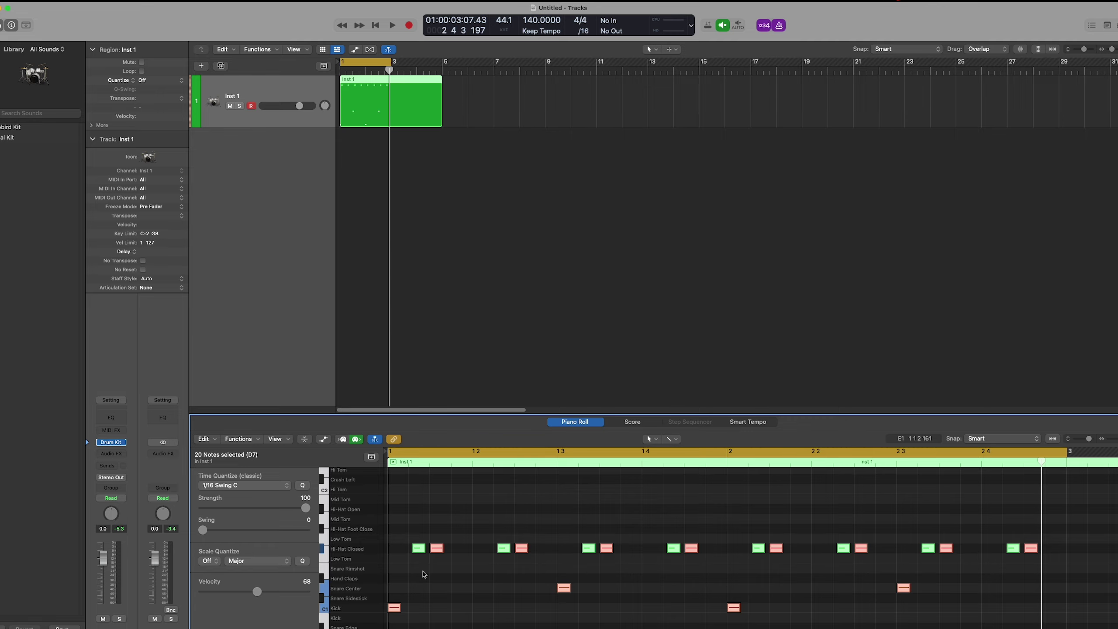
click(267, 486)
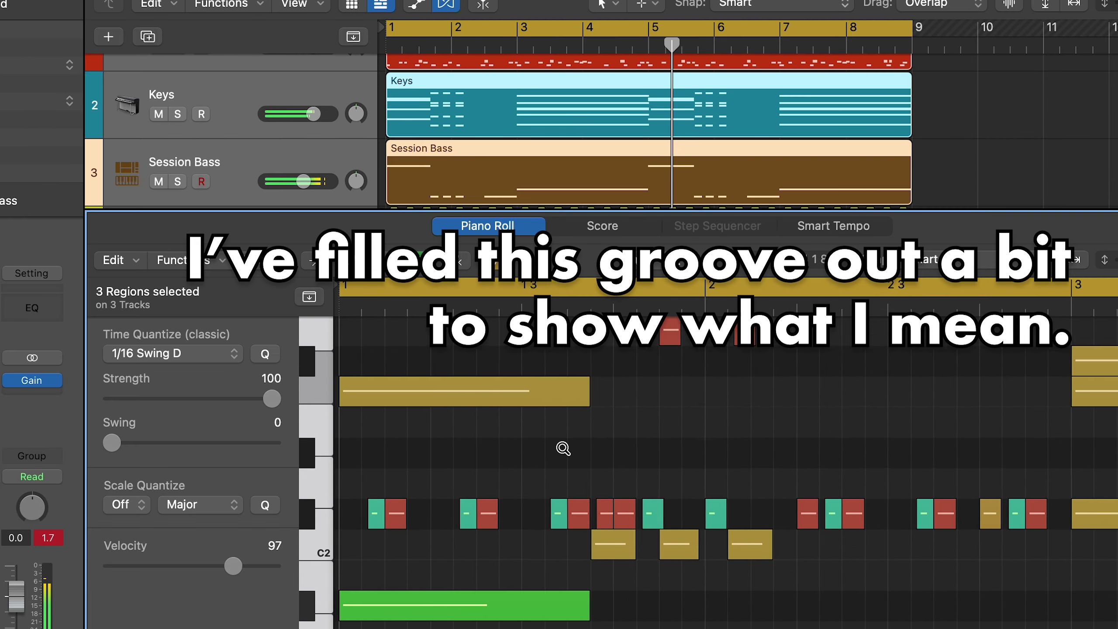
- Examine how the drum, keys and bass notes line up rhythmically around bars 1 and 2
scroll(564, 448, up, 2)
scroll(563, 449, right, 3)
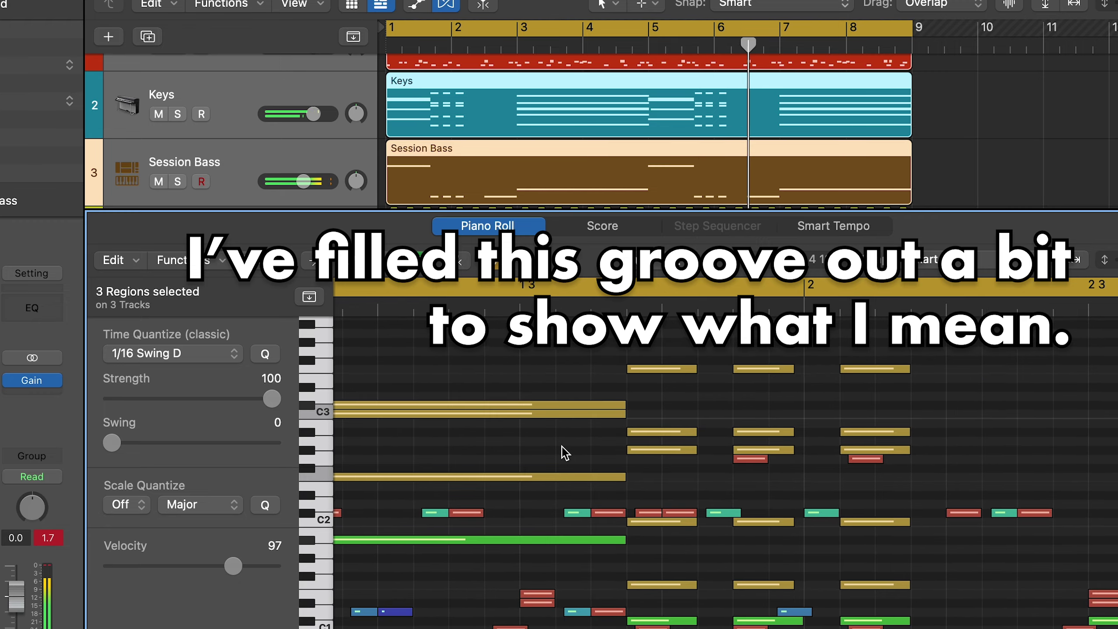
scroll(563, 448, up, 4)
scroll(563, 449, left, 3)
scroll(563, 448, right, 2)
scroll(563, 448, up, 3)
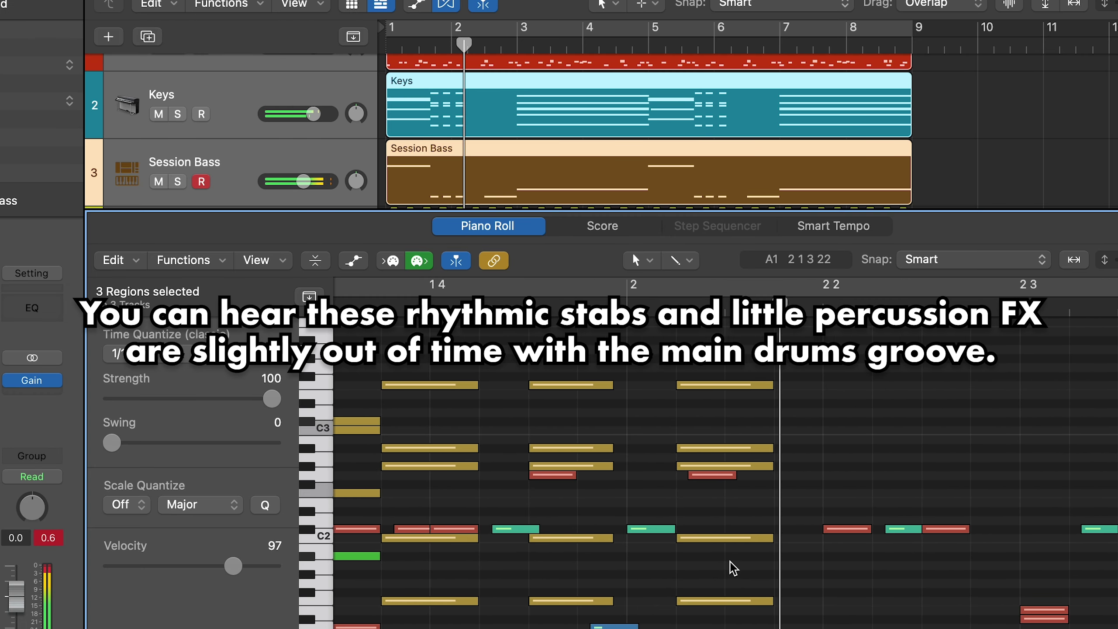
scroll(473, 150, up, 2)
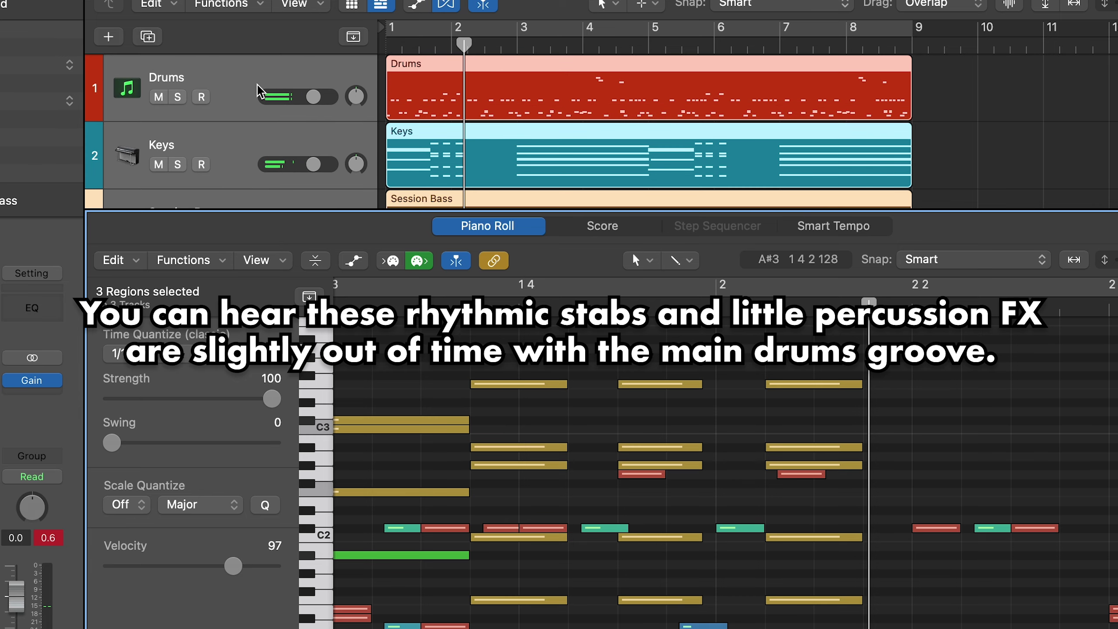
- Quantize all audio regions on the shaker, percussion, clap, reverse cymbal and whoosh tracks to 1/16 Swing D
shift+click(449, 74)
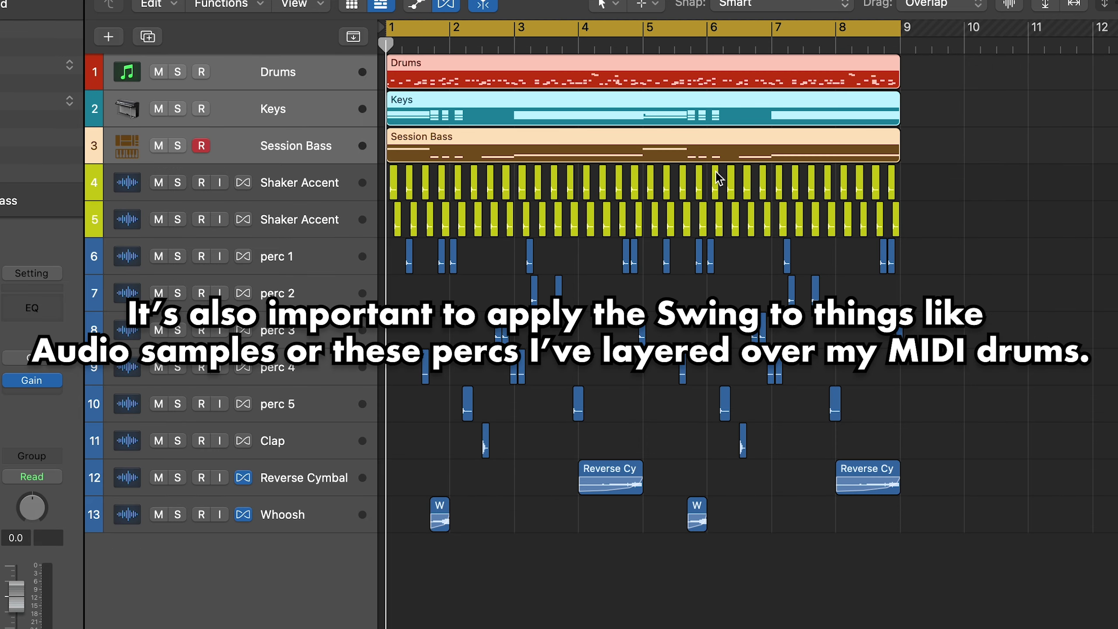
key(t)
key(Escape)
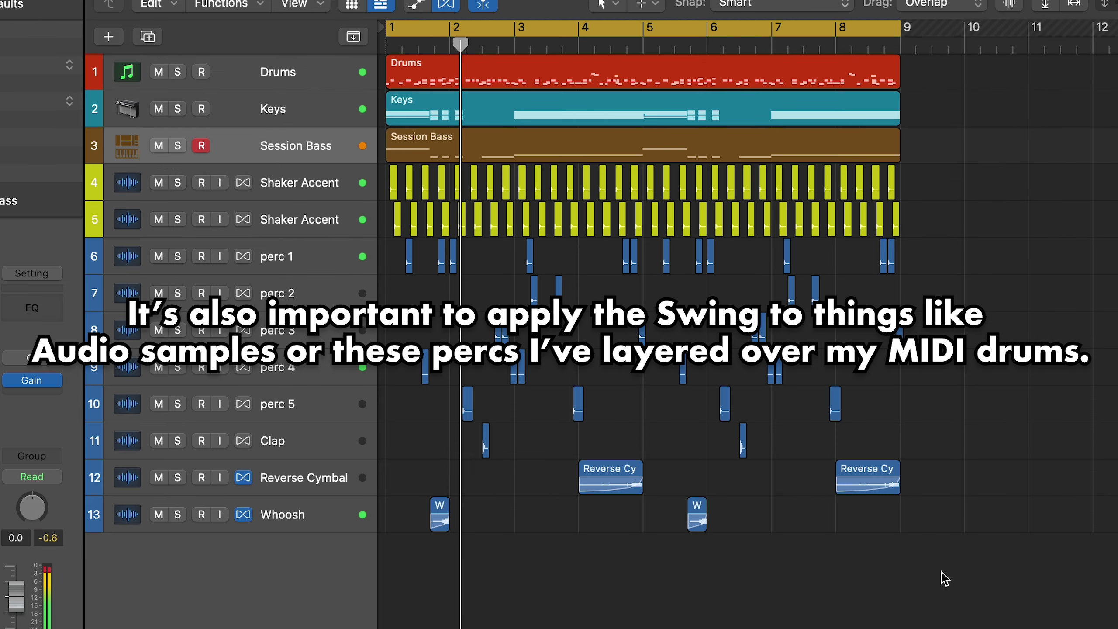
drag(984, 577, 253, 174)
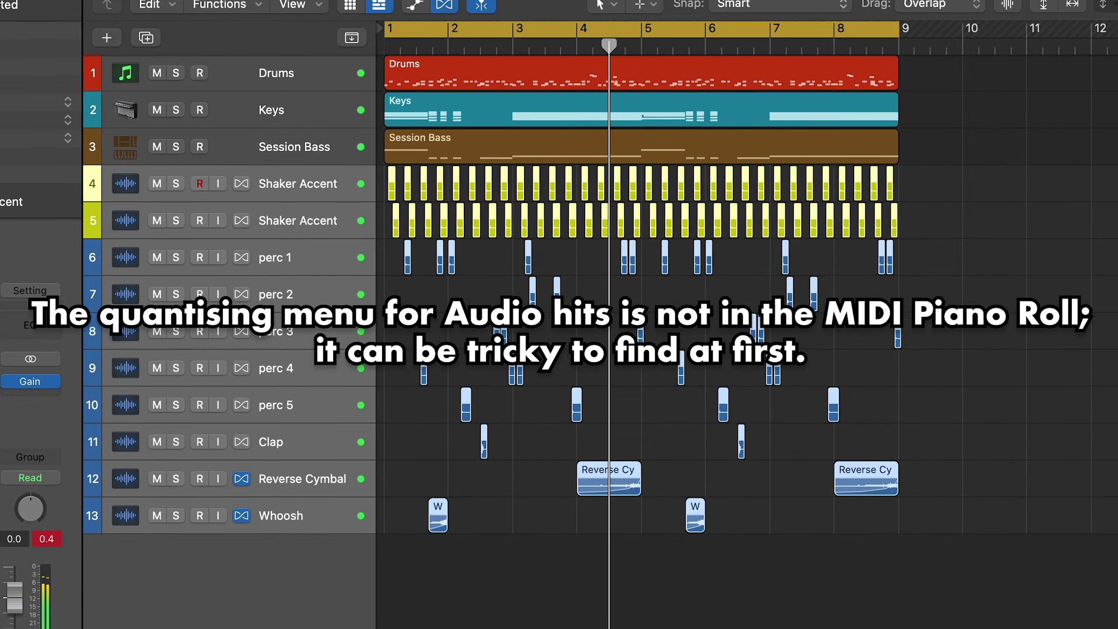
key(f)
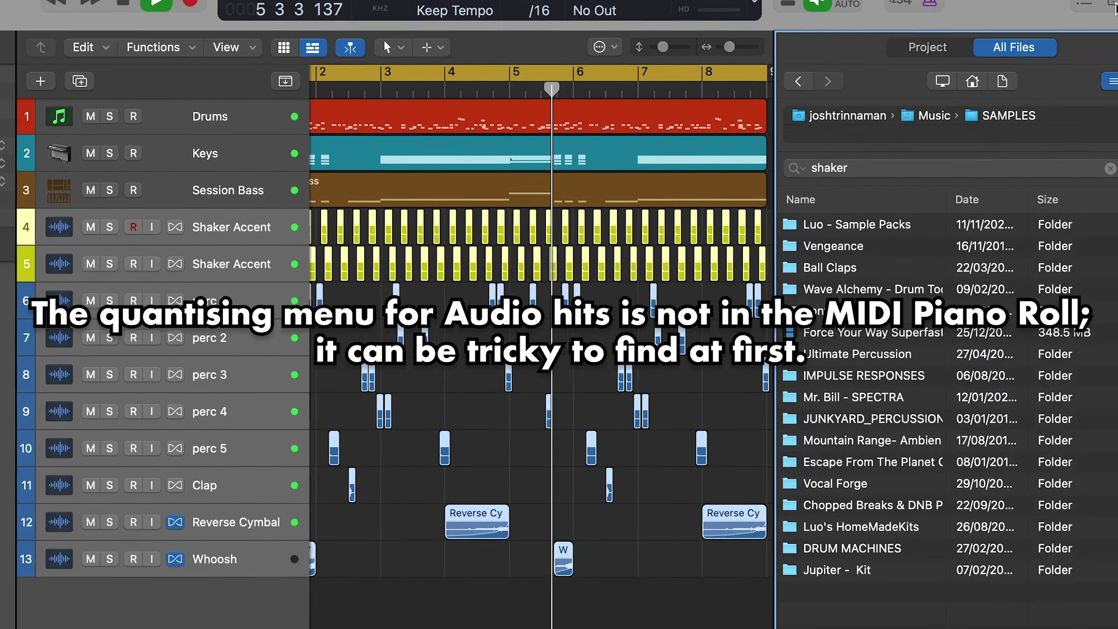
click(1065, 32)
click(1033, 33)
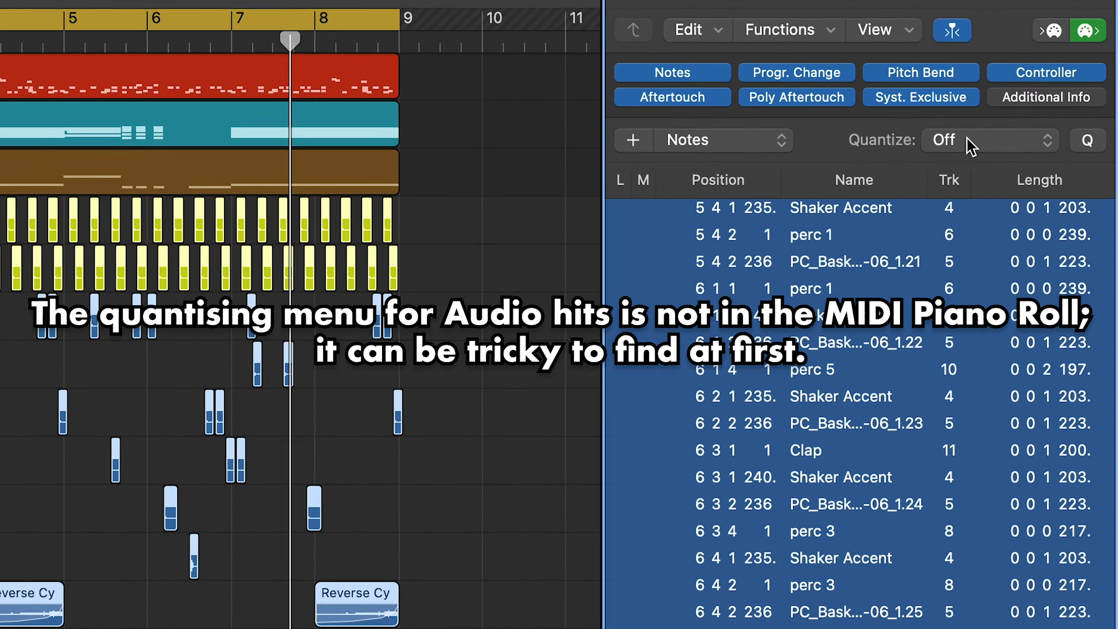
click(970, 141)
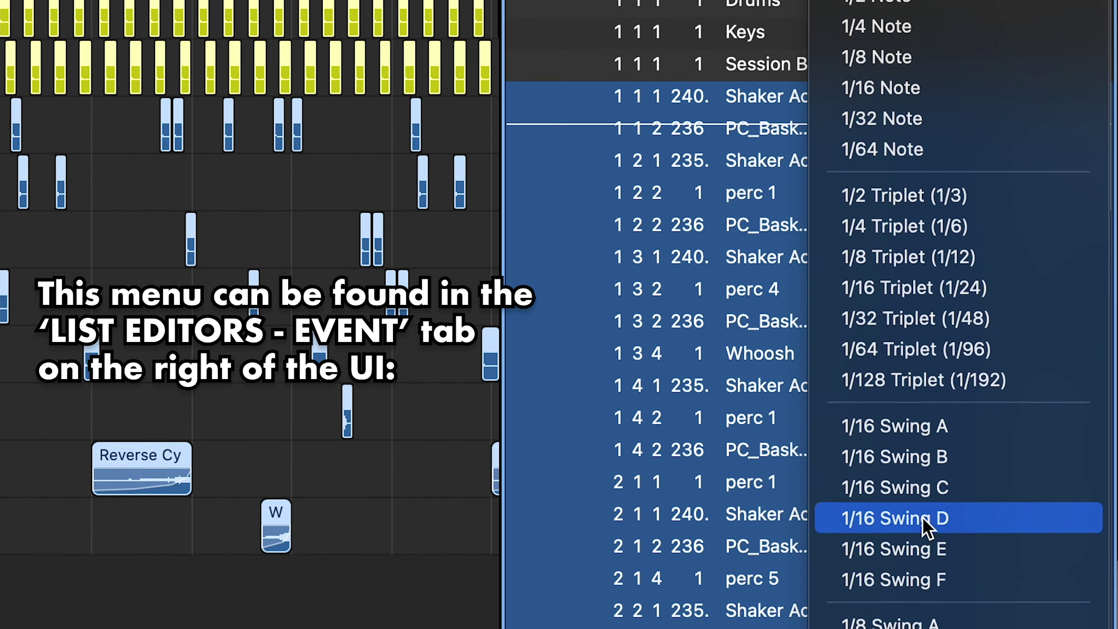
click(934, 372)
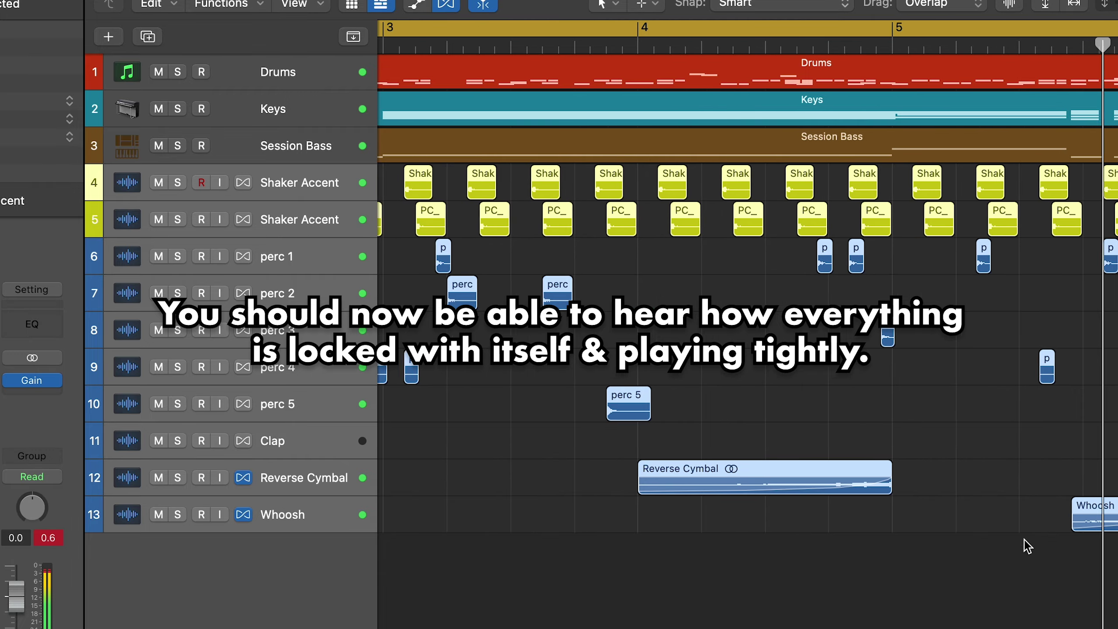
- Deselect the audio regions and open the plug-in choices for the empty effect slot below Gain
click(913, 619)
click(34, 395)
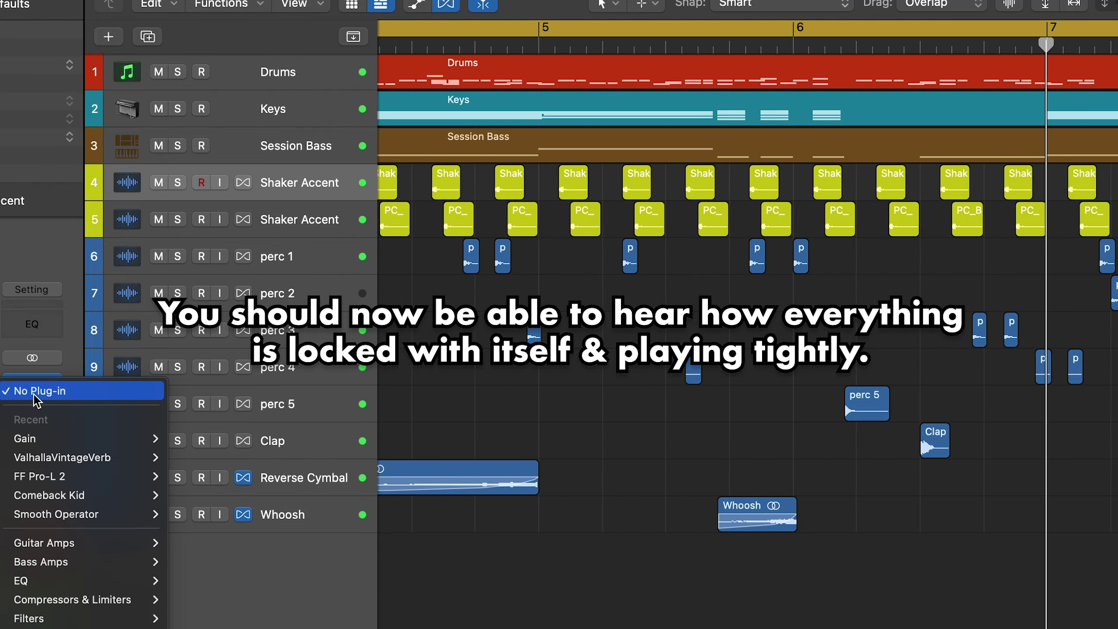
mouse_move(149, 419)
click(227, 426)
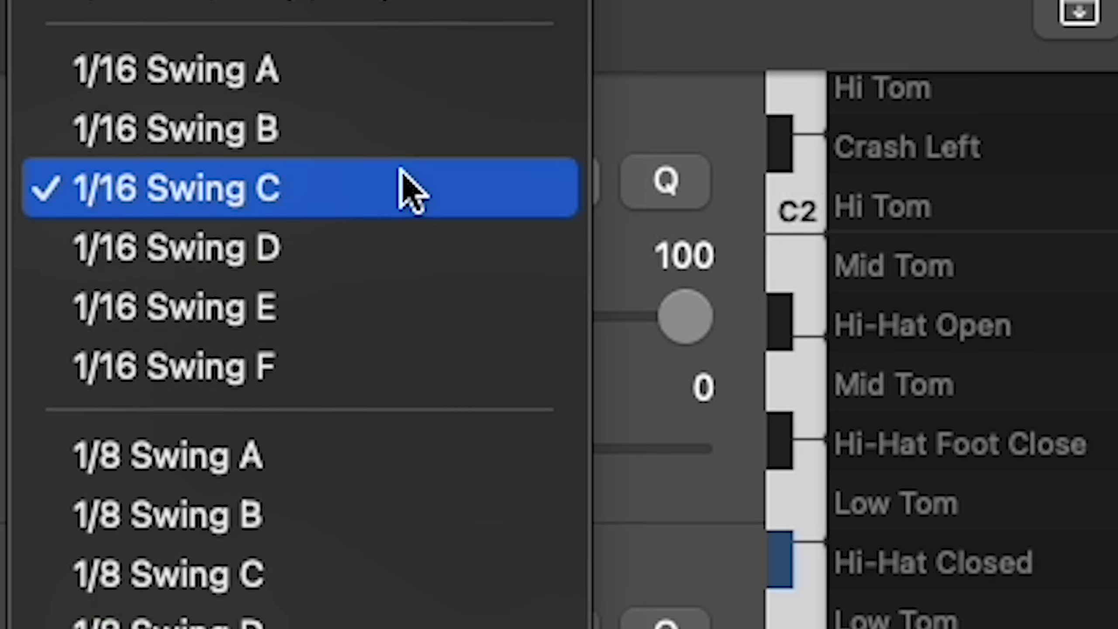
- Try 1/16 Swing F on all the drum notes and return their time quantize to 1/16 Swing C
click(362, 369)
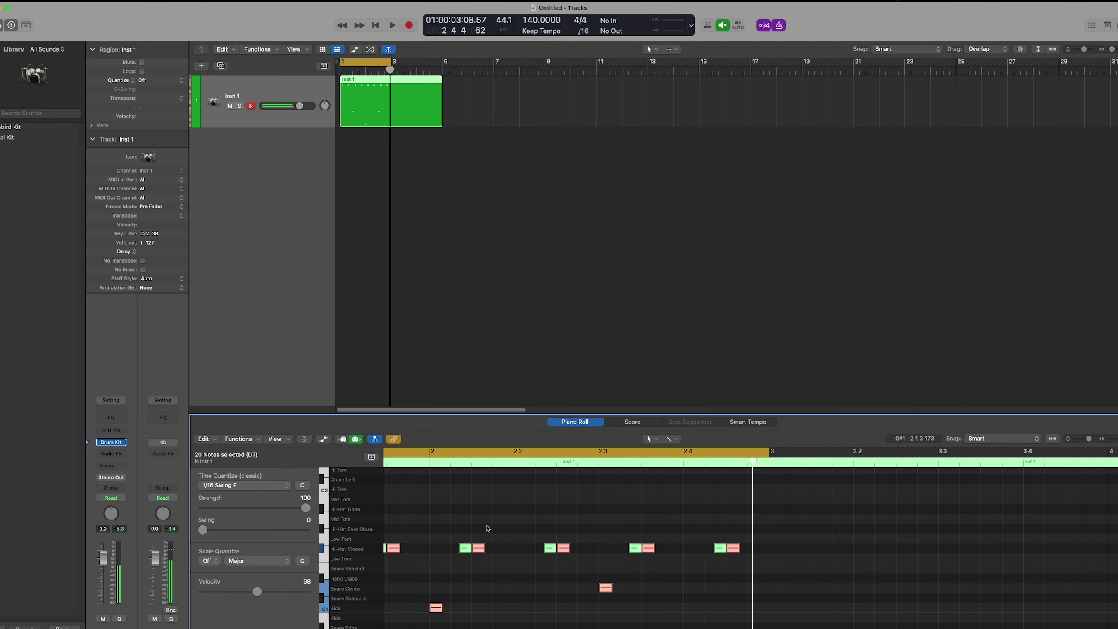
scroll(488, 528, left, 5)
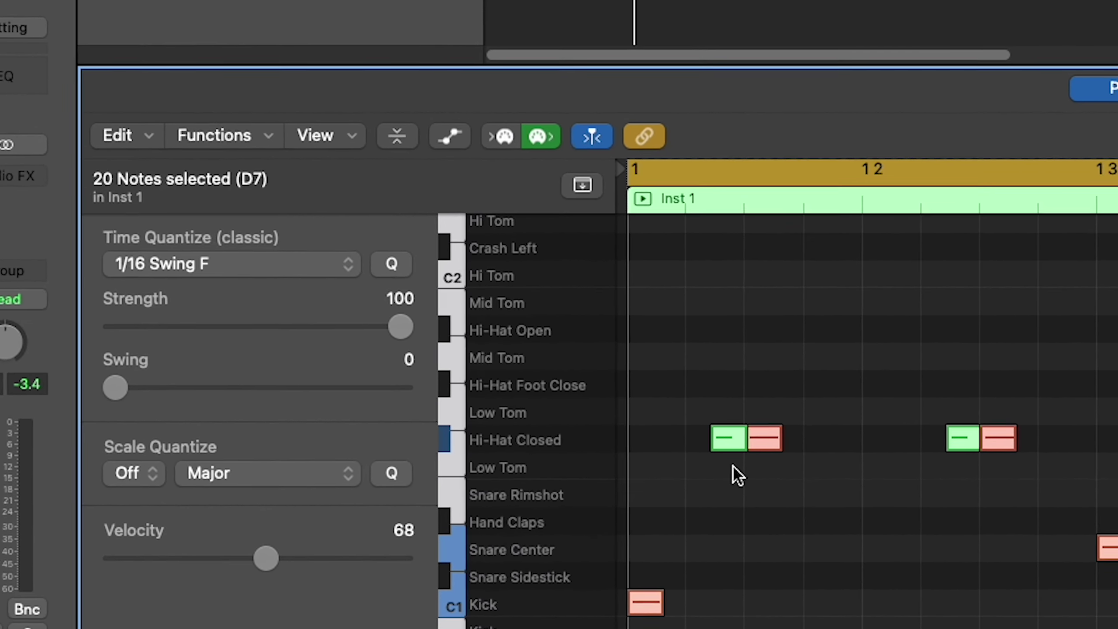
click(274, 266)
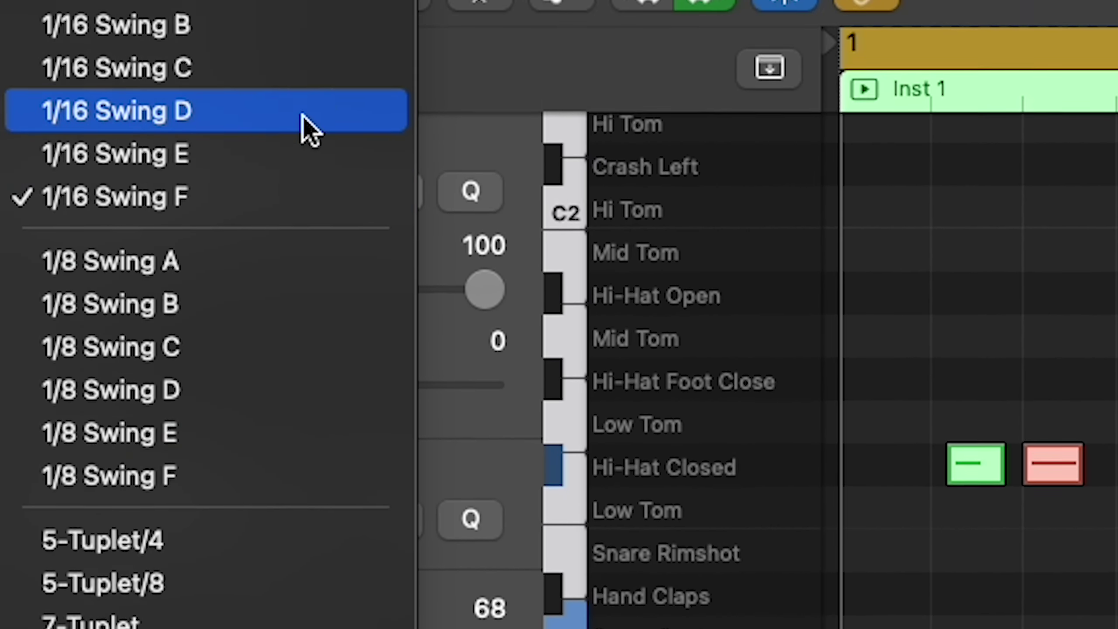
click(305, 167)
- Pencil two ghost notes in the Snare Center row on the last sixteenths of beats 1 and 2, at velocity 30
right_click(641, 474)
click(678, 489)
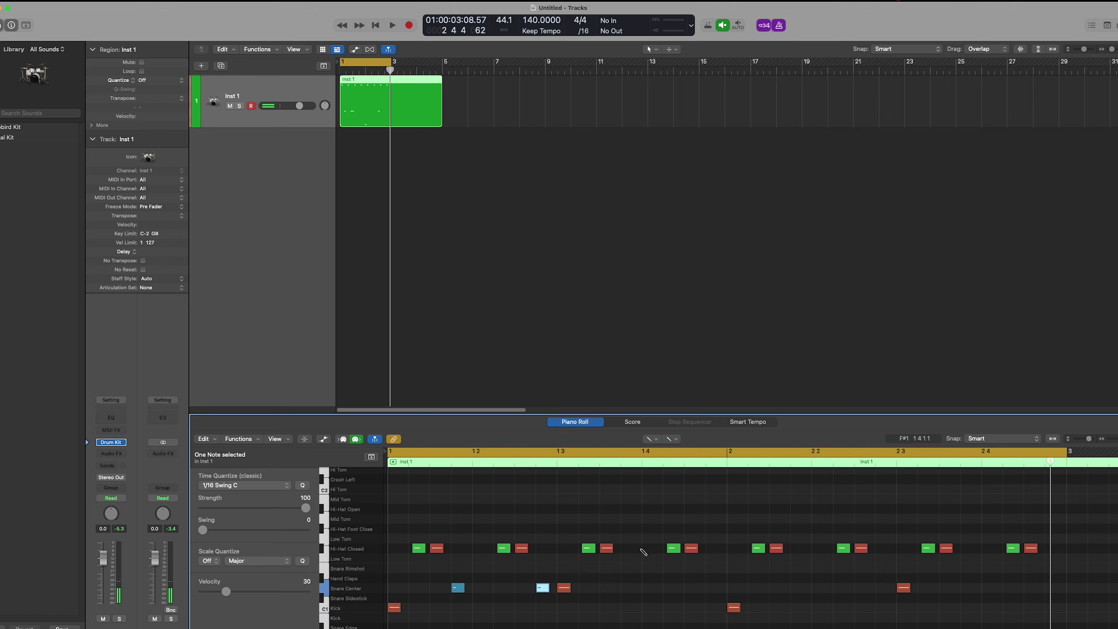
- Pencil velocity-30 ghost notes on closed hi-hat and Snare Center from bar 1 beat 3 through bar 2 beat 2, plus an open hi-hat in bar 1 beat 2
click(629, 547)
click(714, 548)
click(798, 547)
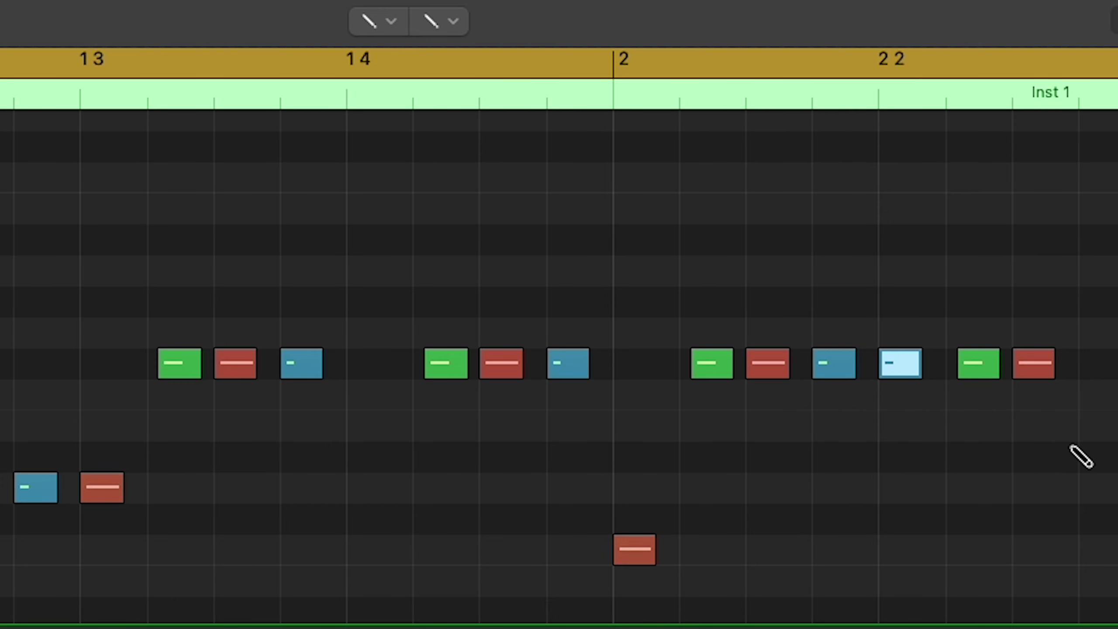
click(1086, 487)
click(336, 325)
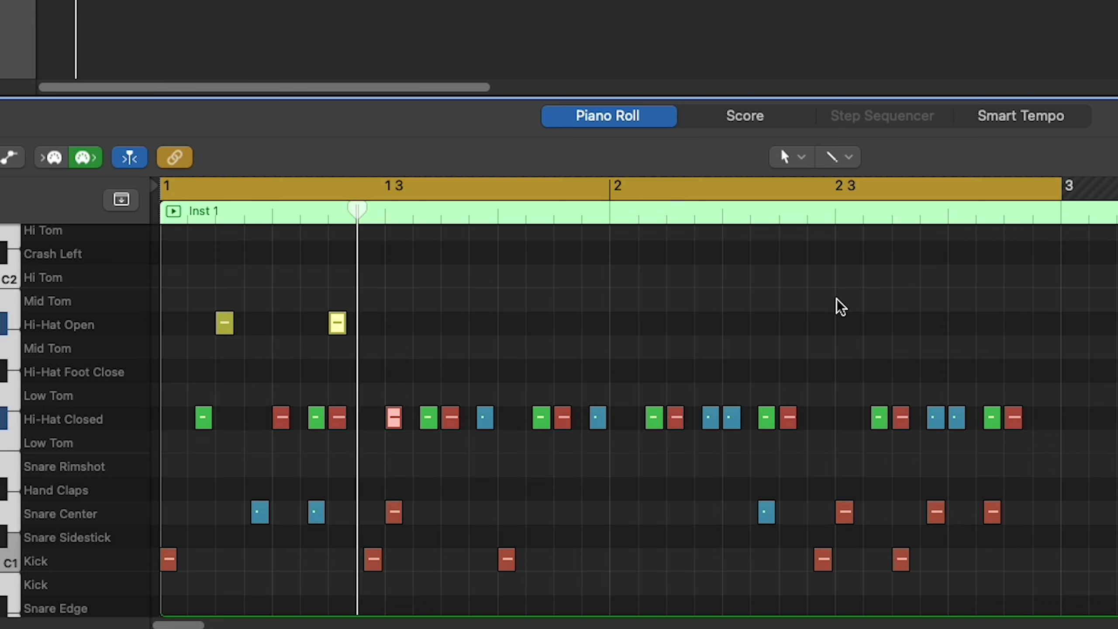
- Select all the drum notes in the region and set their time quantize to 1/16 Swing D
click(666, 474)
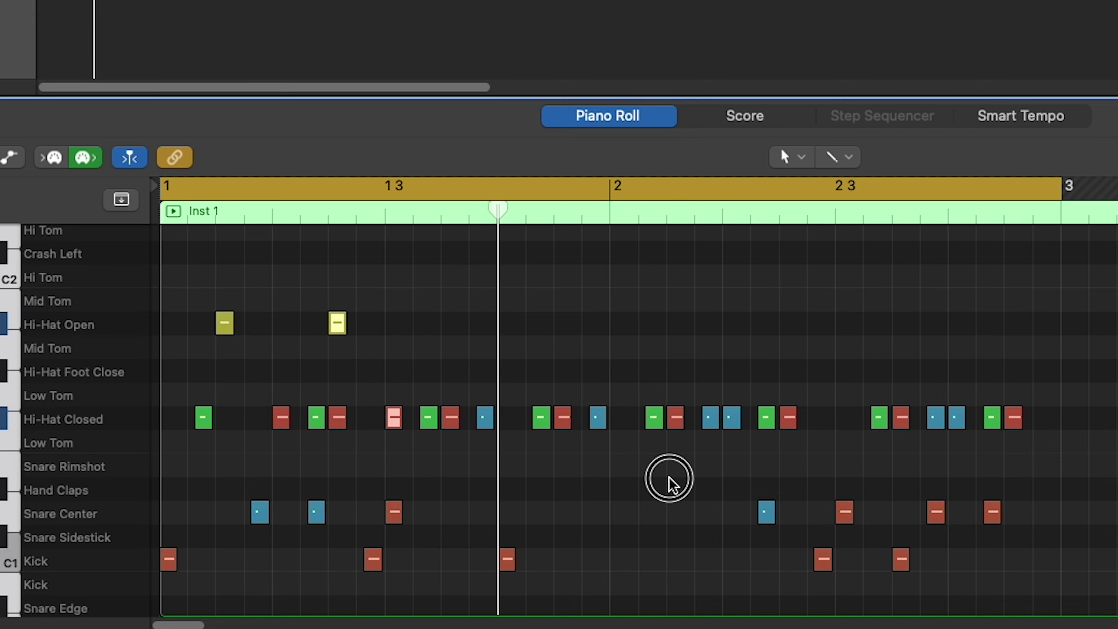
click(336, 418)
key(super+a)
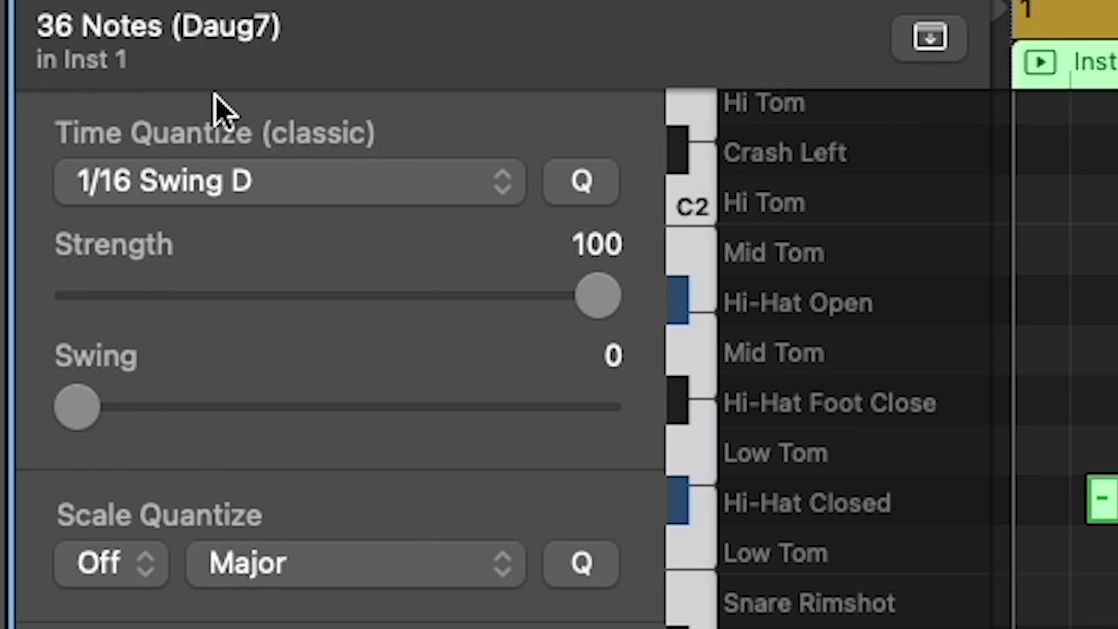
click(334, 201)
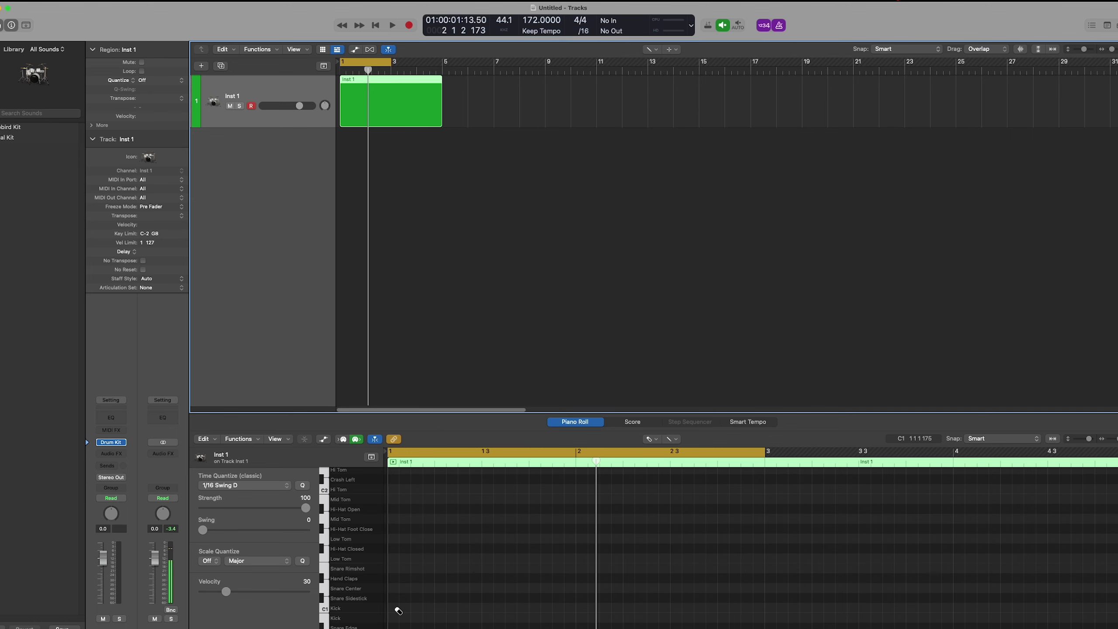
- Pencil kicks on beat 1 and Snare Center hits on beat 3 of both bars, at velocity 115
key(t)
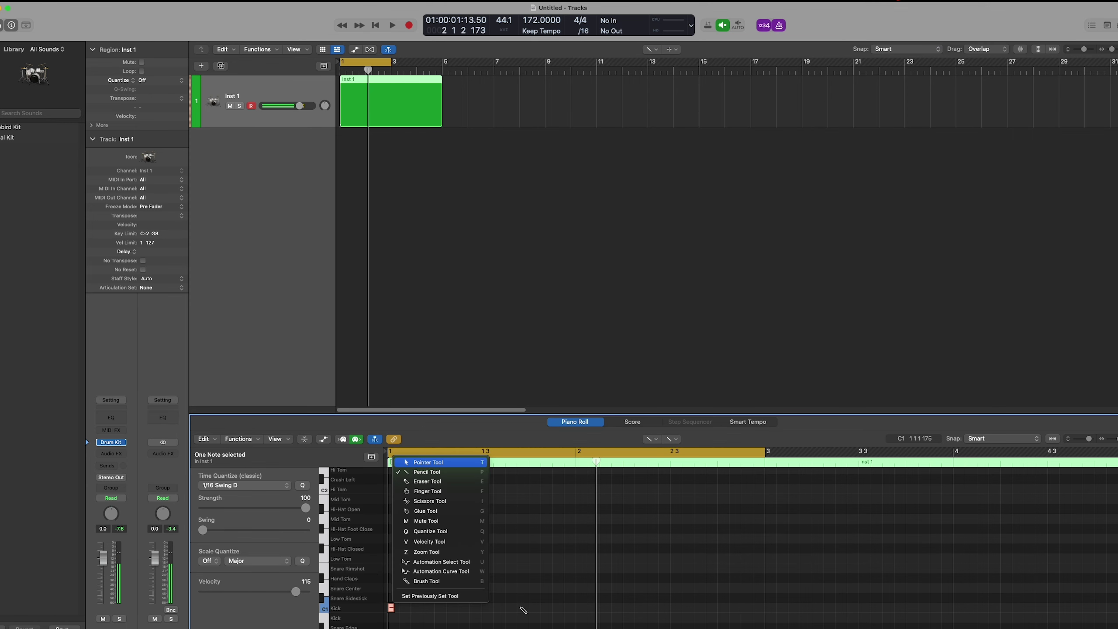
key(t)
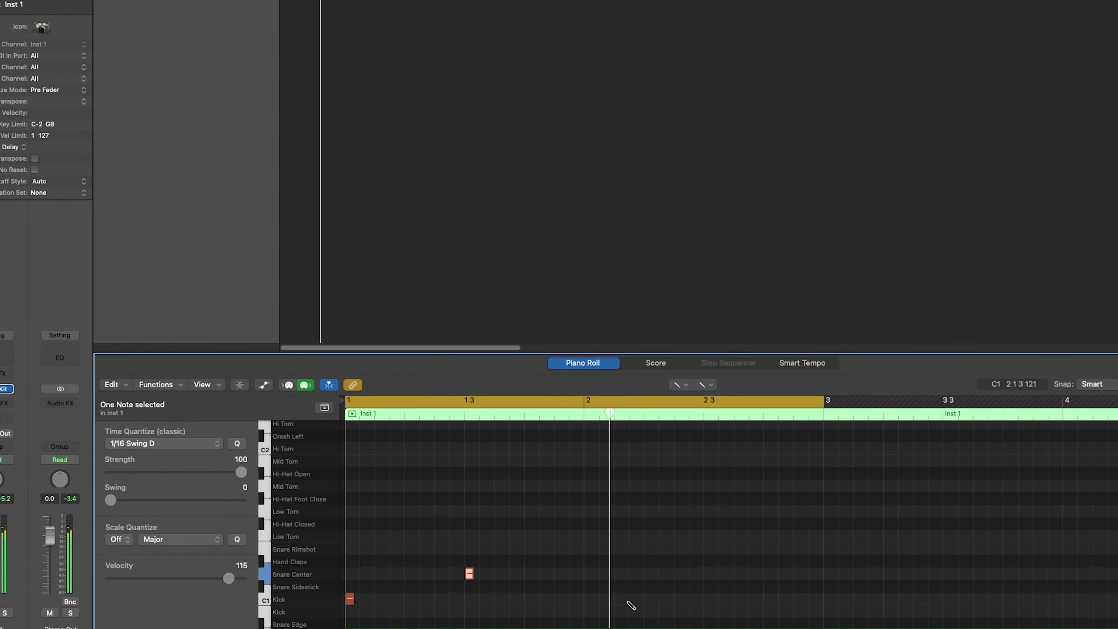
click(485, 588)
click(579, 607)
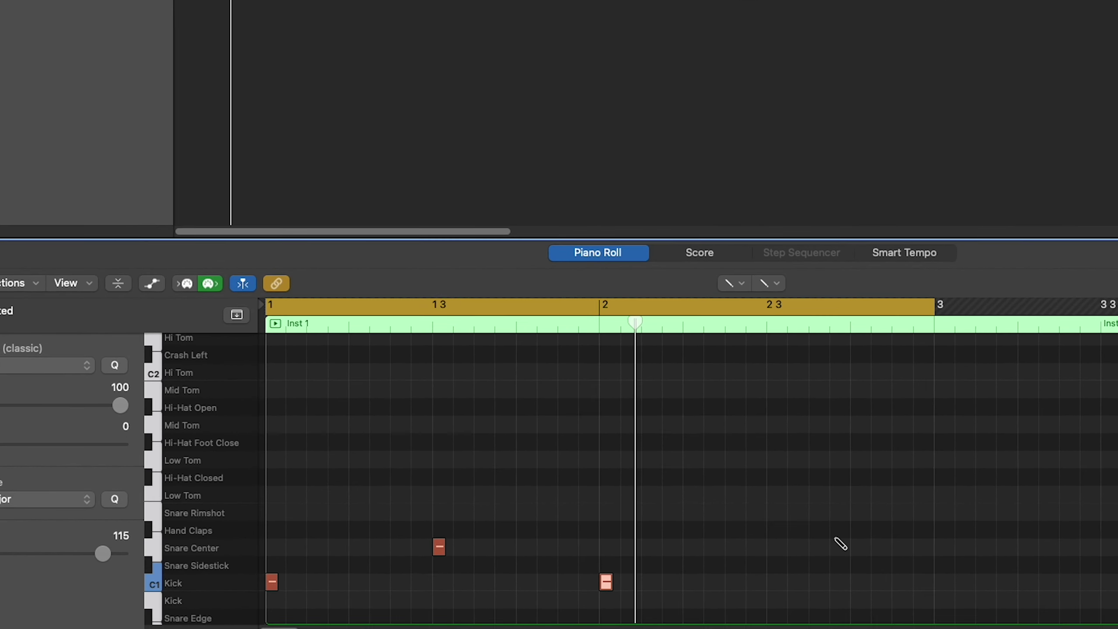
click(772, 547)
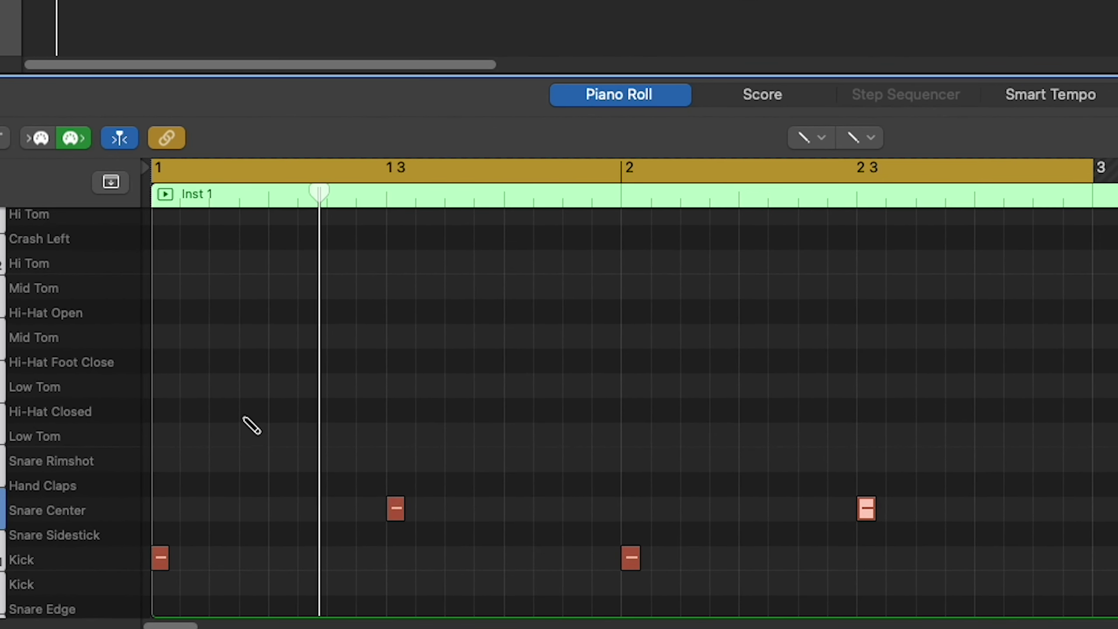
- Pencil five closed hi-hats across the first two beats of bar 1 and quantize all the notes to 5-Tuplet/8
click(172, 412)
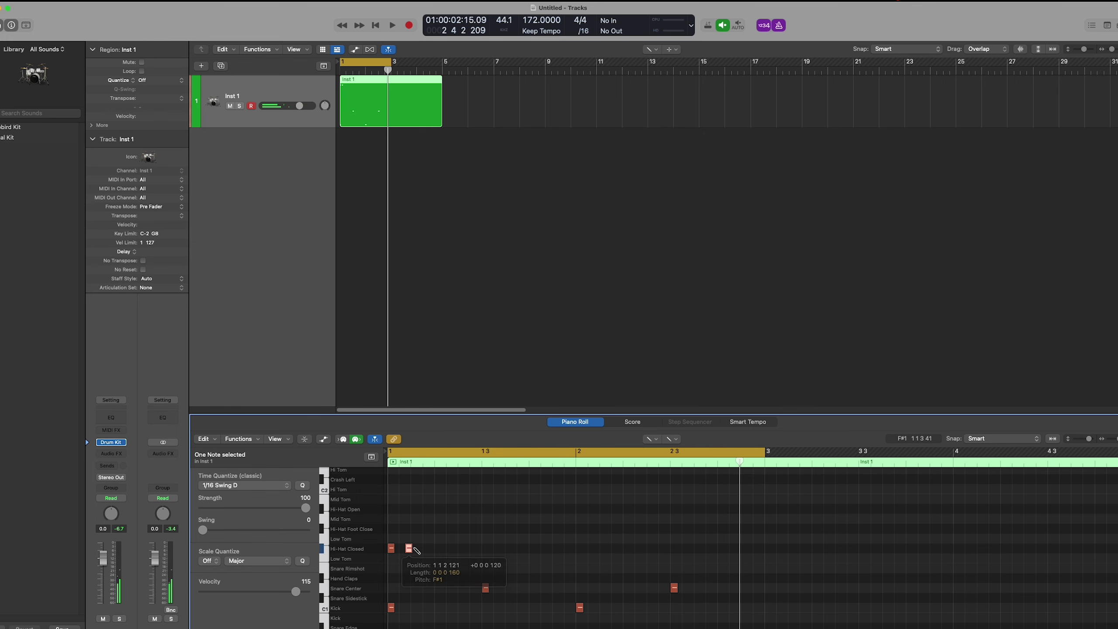
click(449, 548)
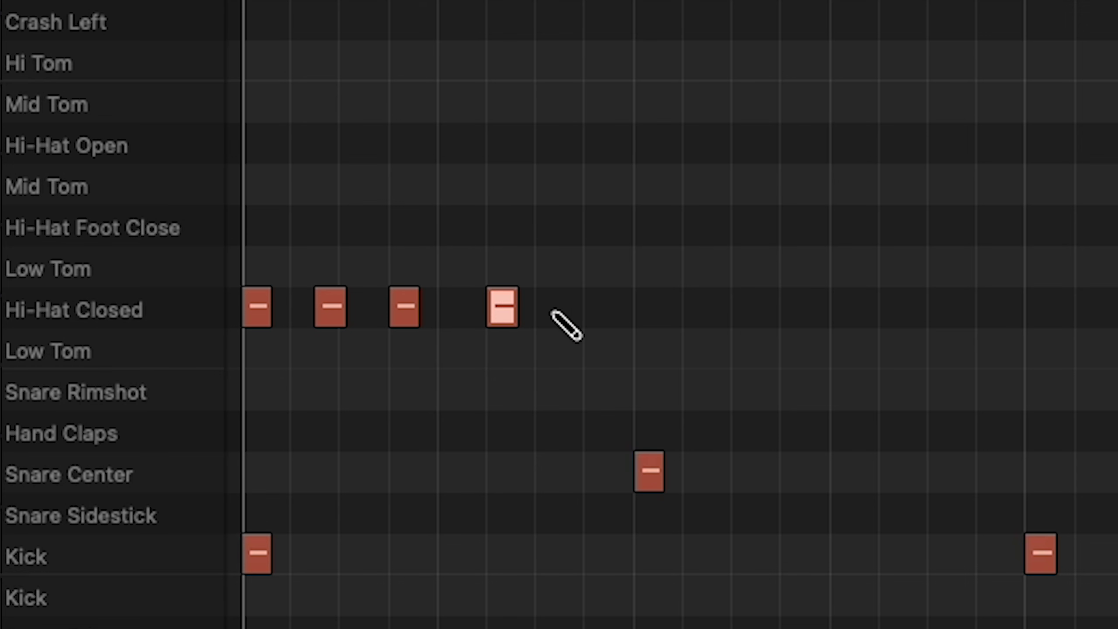
click(472, 549)
drag(590, 307, 553, 315)
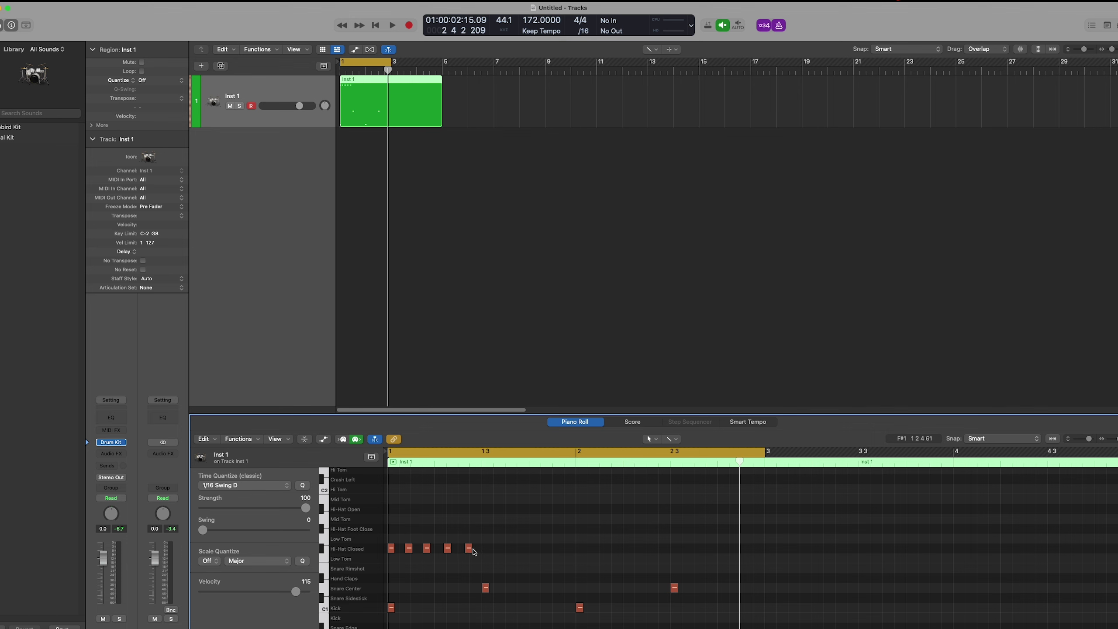
click(244, 485)
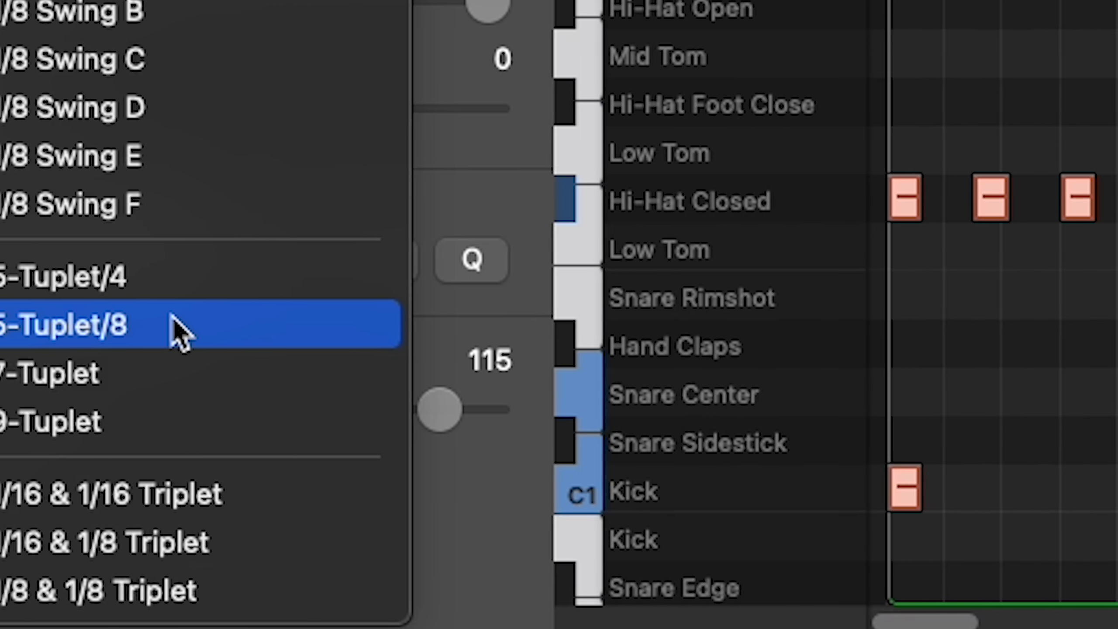
click(286, 328)
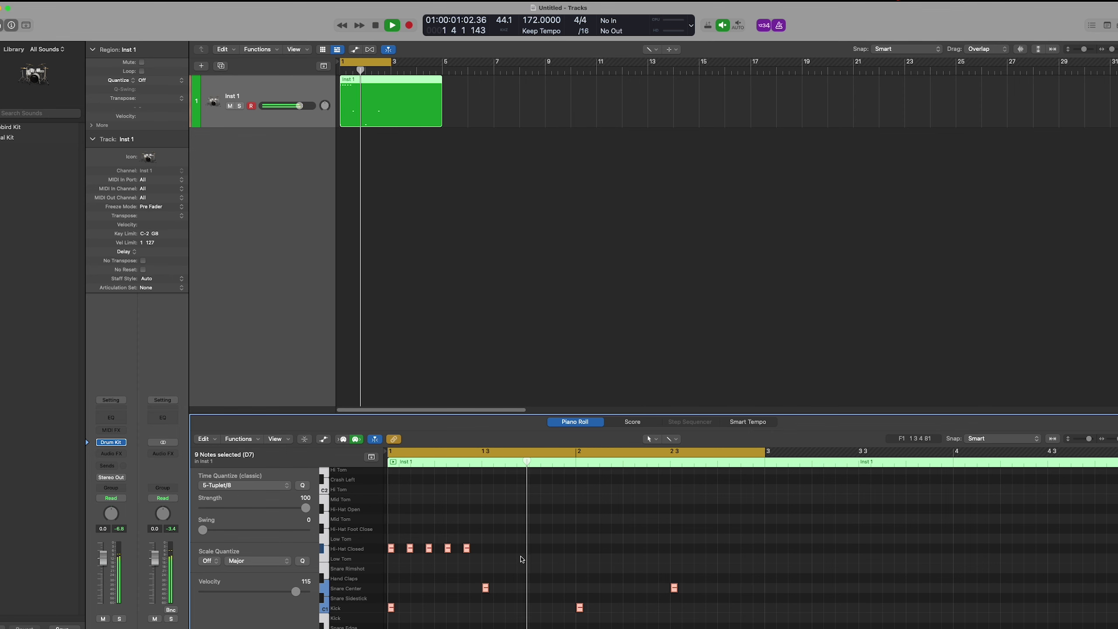
- Copy the five quintuplet closed hi-hats across the rest of both bars and play back the groove
click(393, 209)
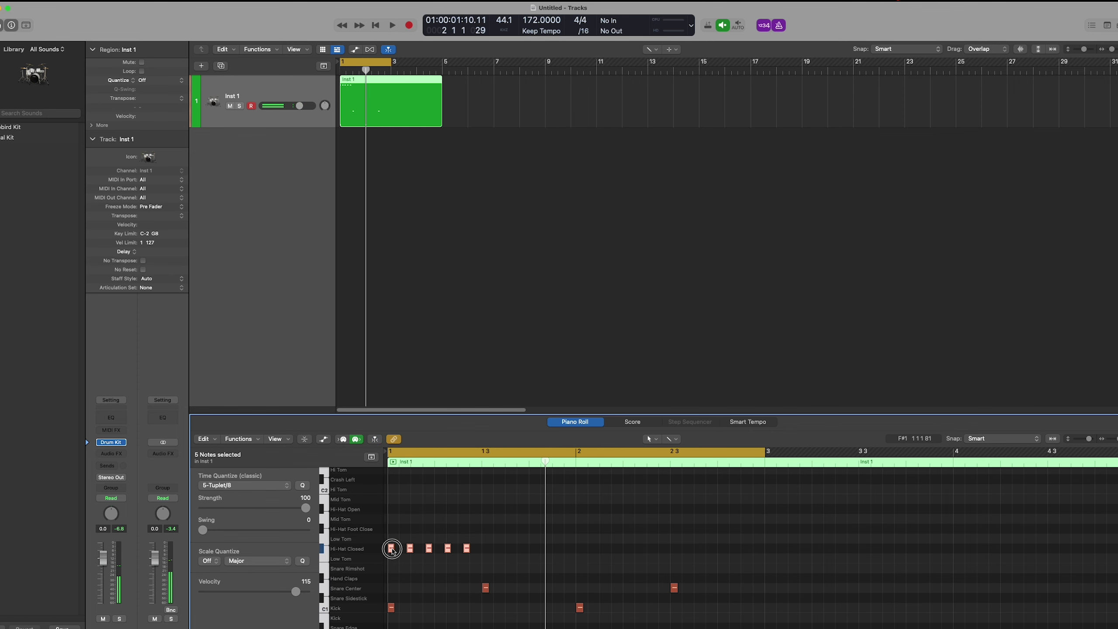
drag(392, 550, 486, 548)
drag(653, 553, 582, 555)
click(589, 560)
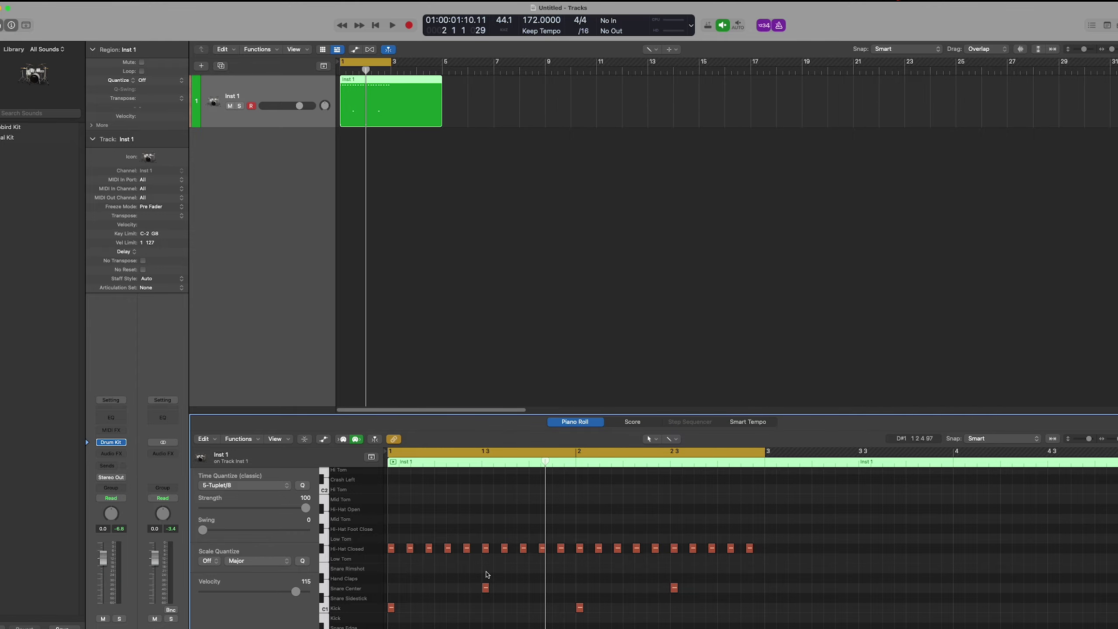
key(space)
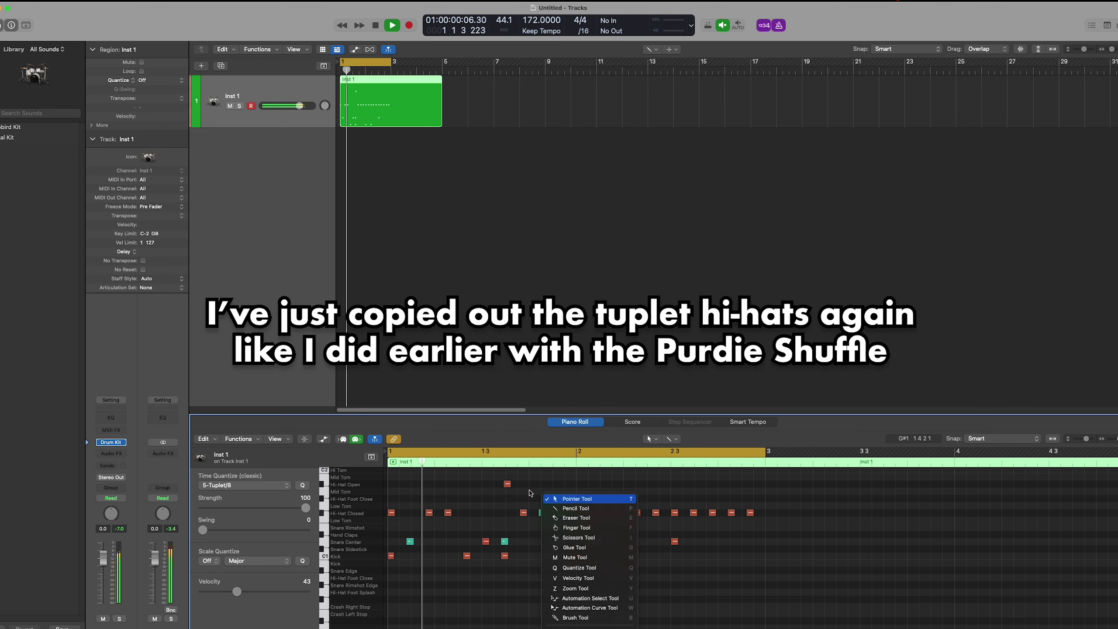
- Select the four closely spaced closed hi-hats just before bar 2 and quantize them to 5-Tuplet/8
drag(530, 491, 567, 536)
click(272, 486)
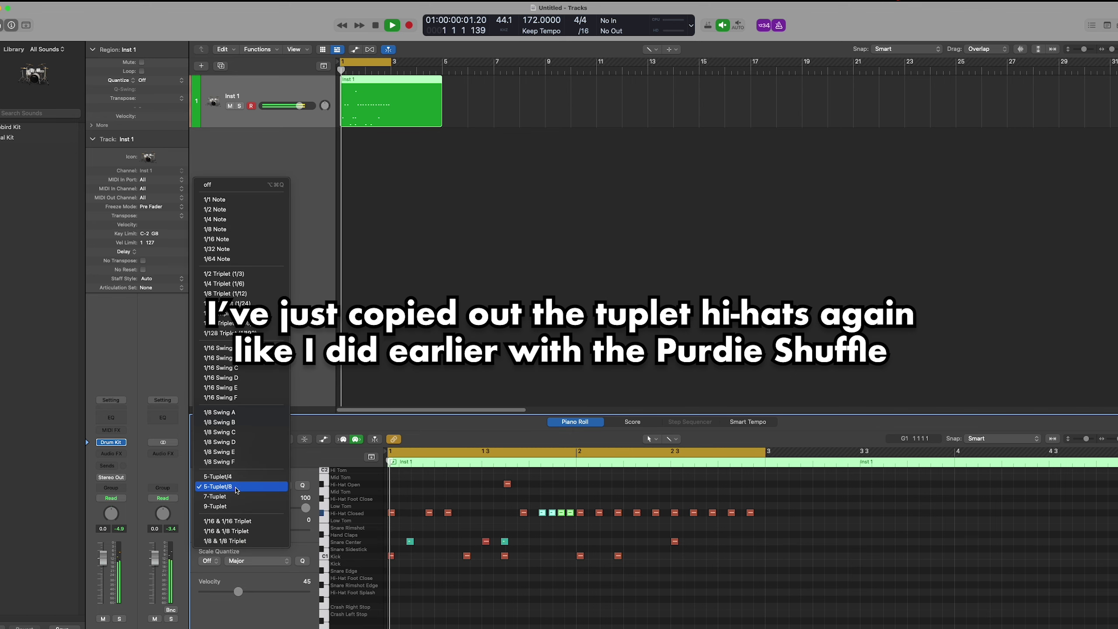
click(237, 489)
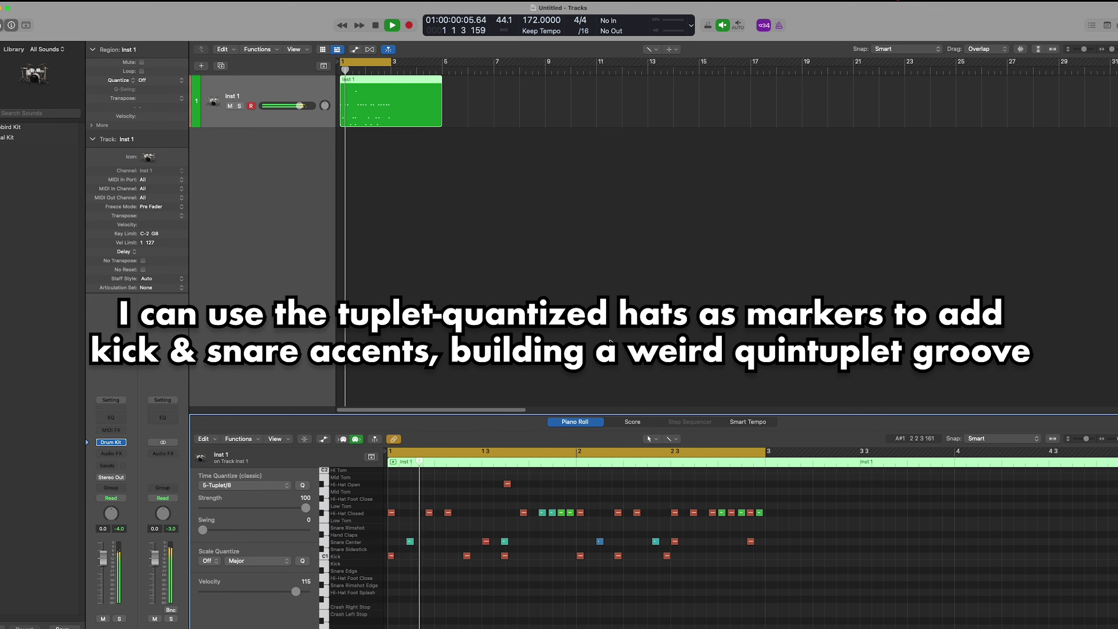
- Switch to the Pencil tool for editing the quintuplet groove in the piano roll
key(t)
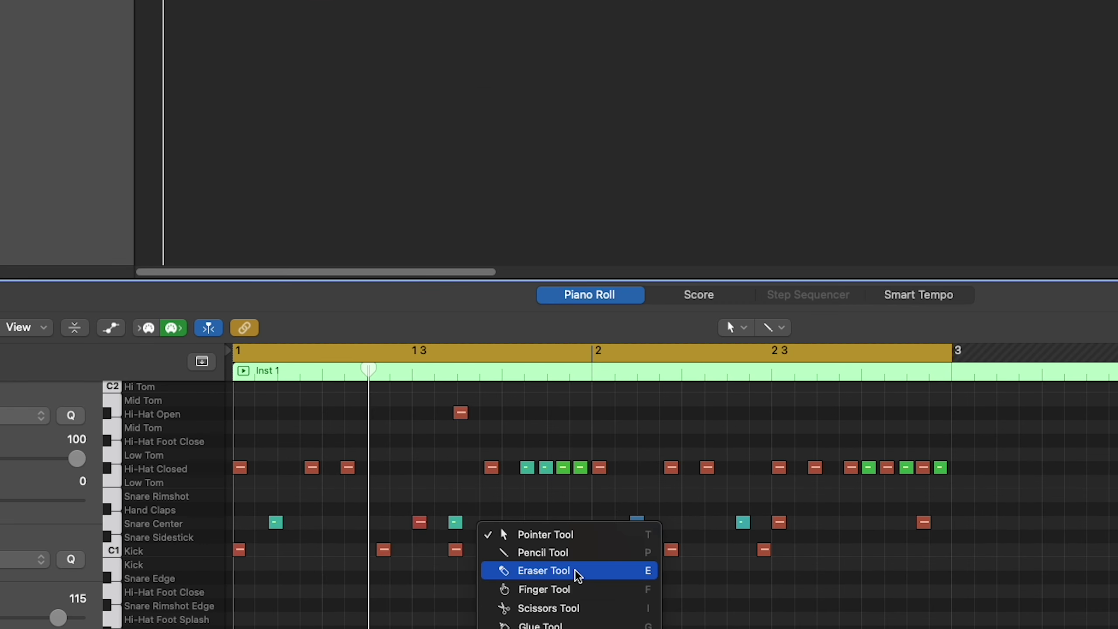
click(585, 553)
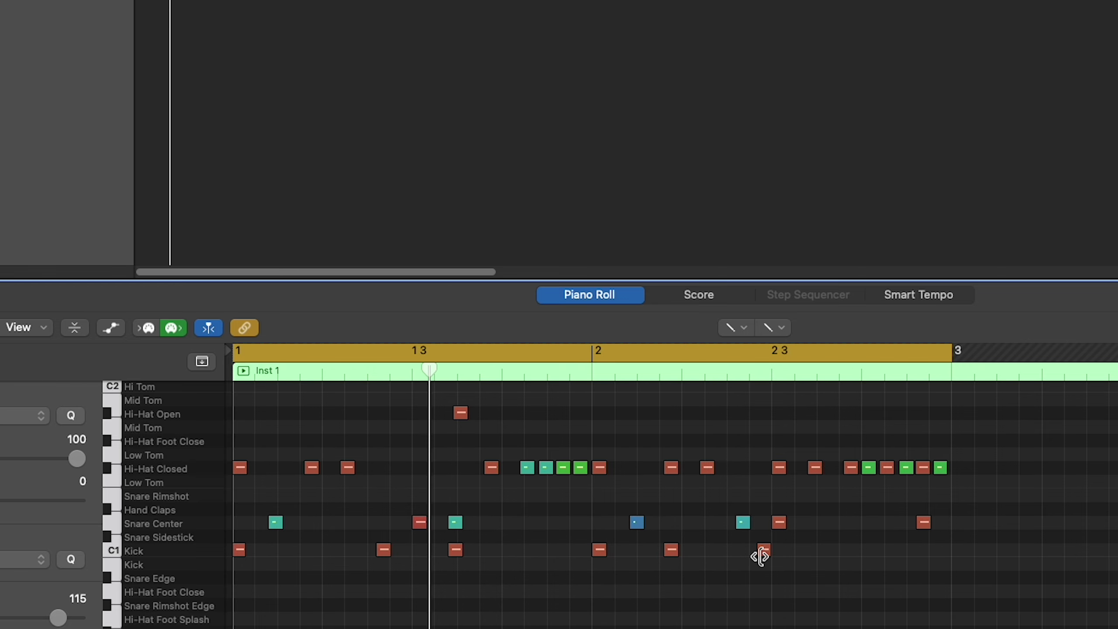
scroll(594, 522, up, 1)
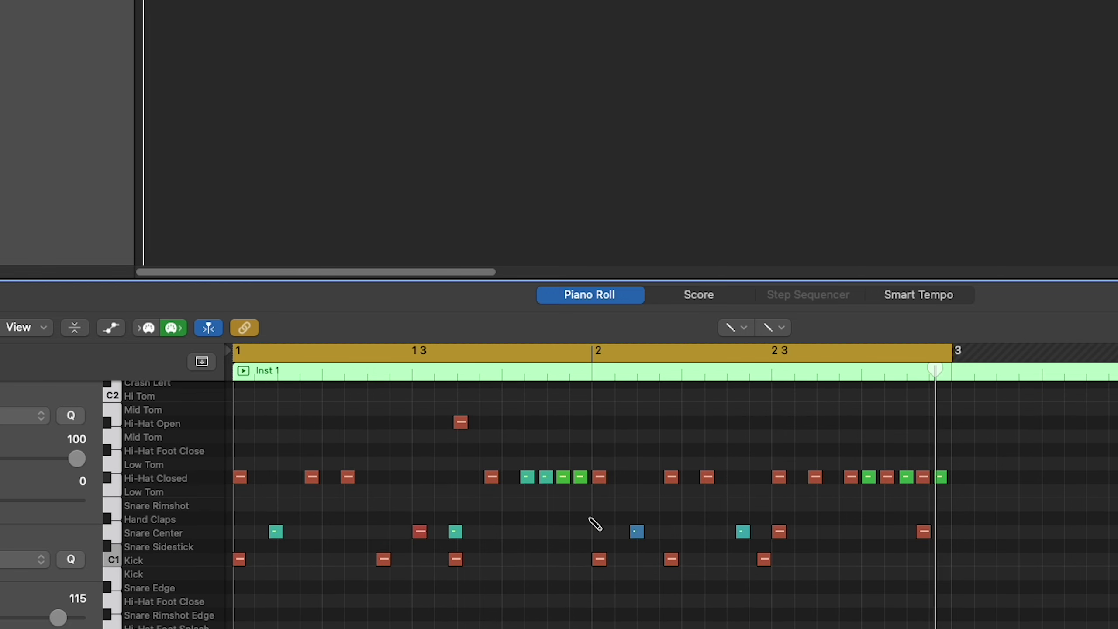
key(t)
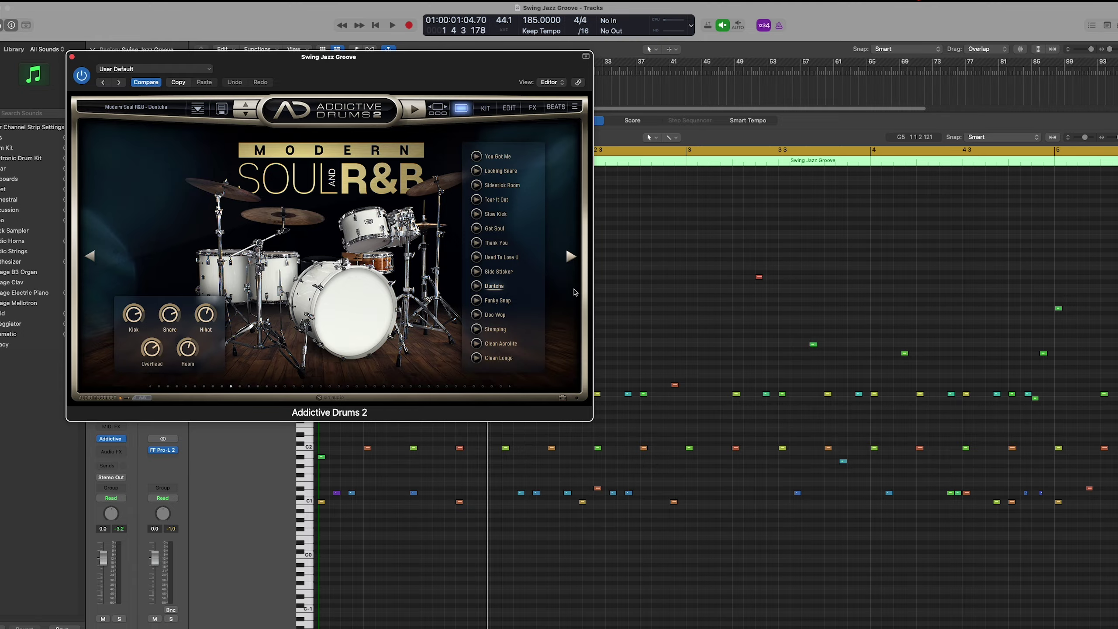
- Move the Addictive Drums 2 window aside and look through the time quantize options for the Swing Jazz Groove region
drag(250, 76, 593, 158)
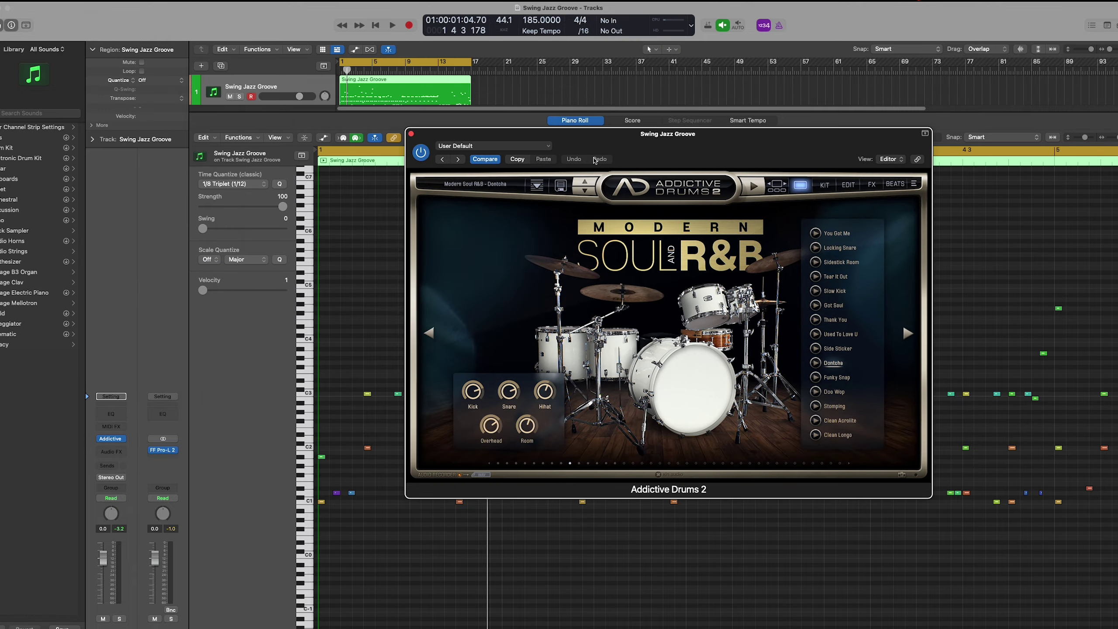
click(255, 185)
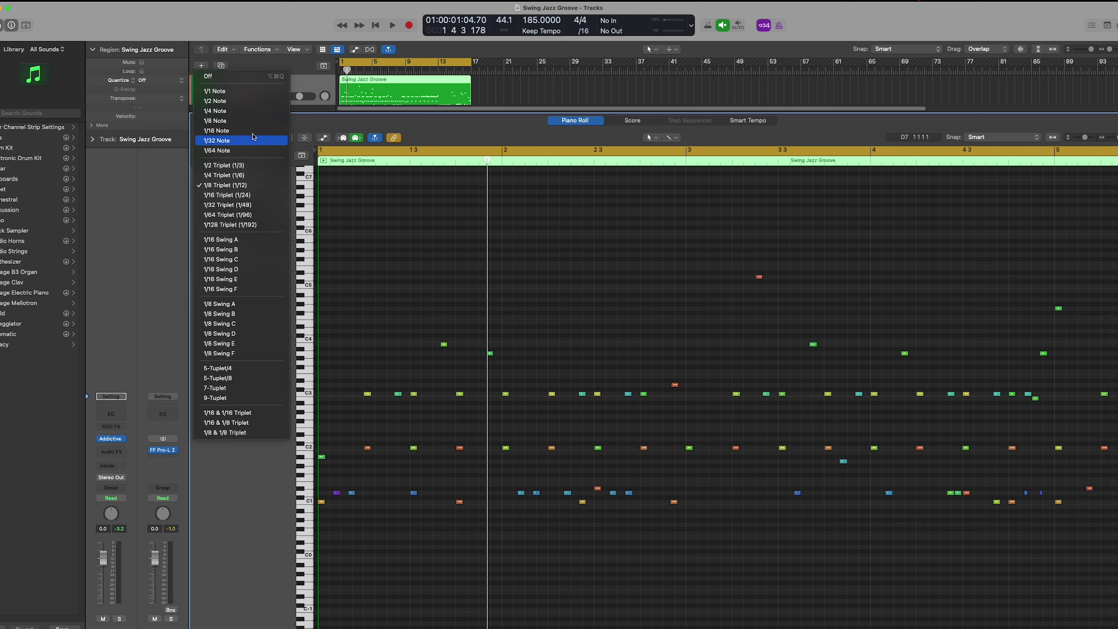
click(443, 260)
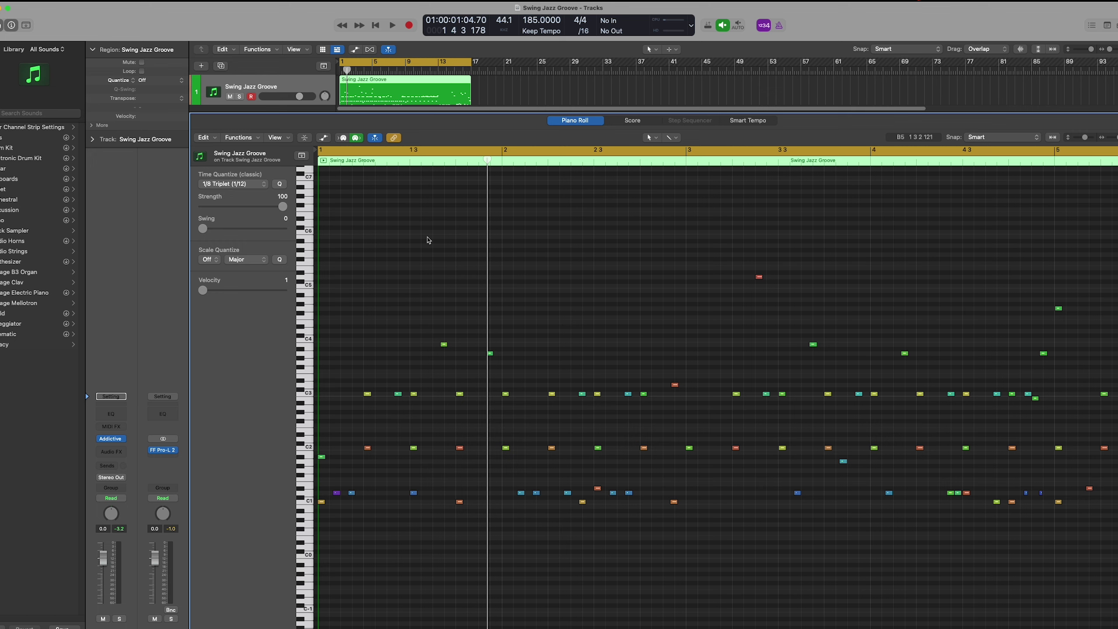
- Play the Swing Jazz Groove region and open the Addictive Drums 2 window, moving it clear of the notes
key(space)
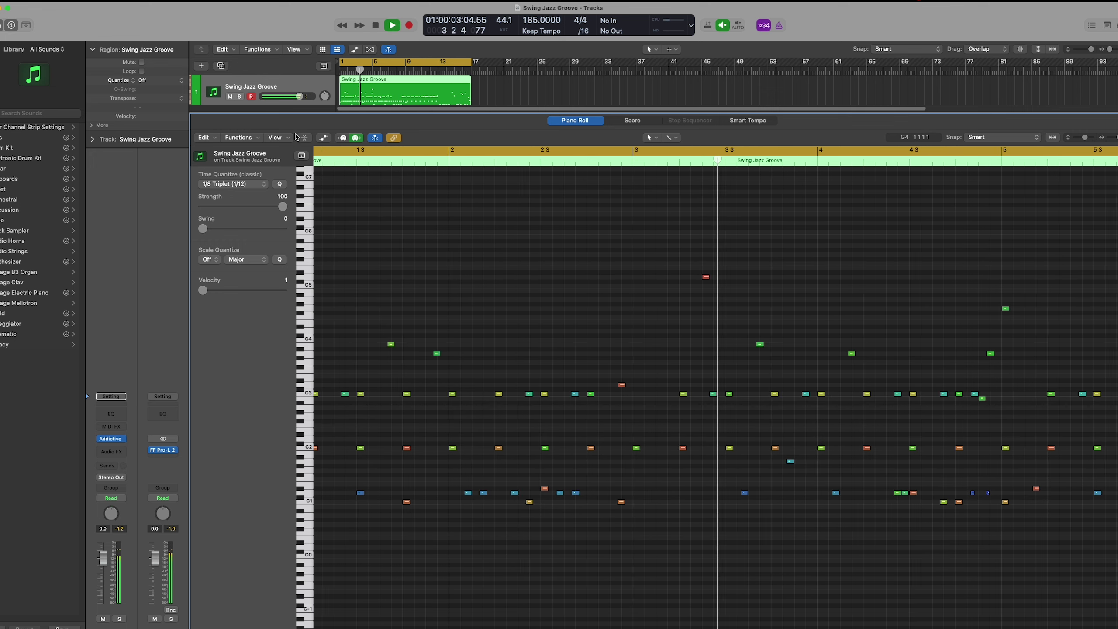
click(110, 438)
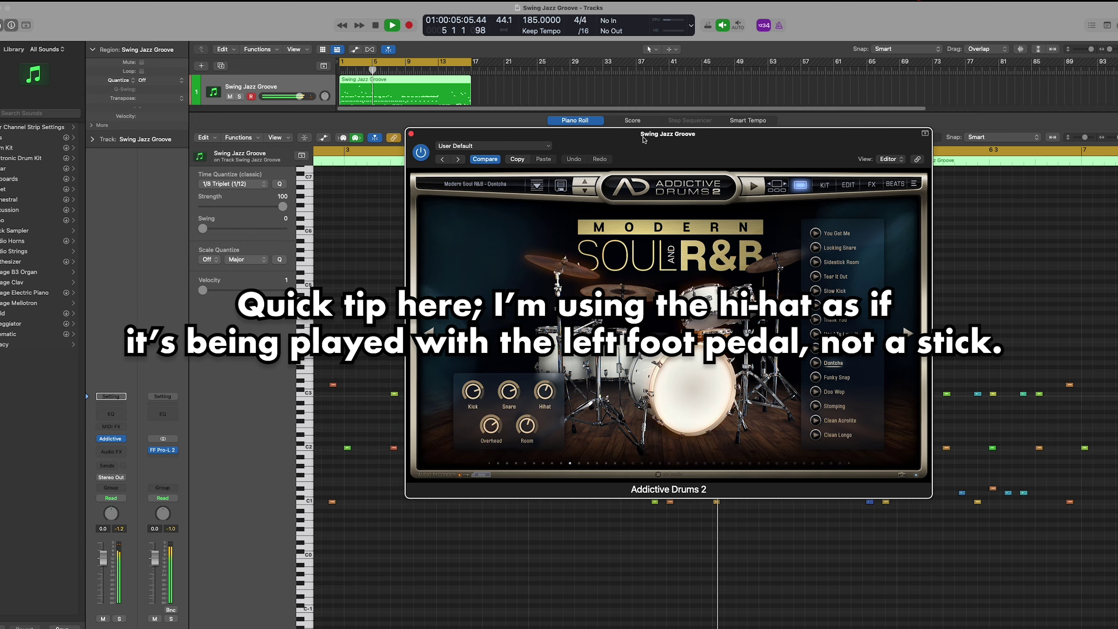
drag(689, 114, 268, 22)
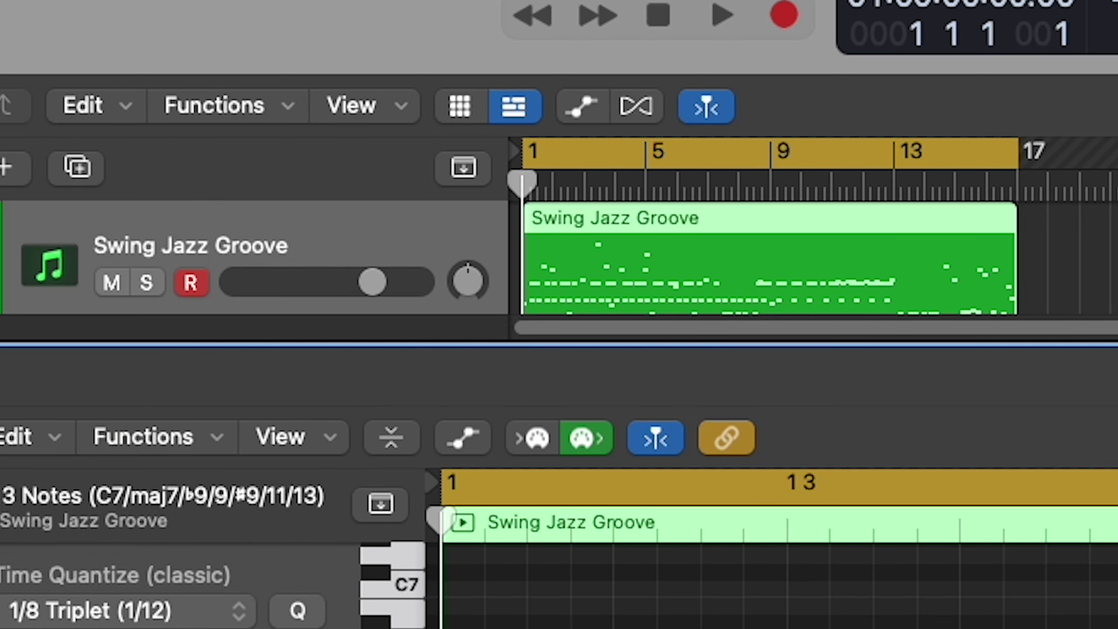
- Try 1/8 Swing D and 1/8 Swing C as the time quantize on all the Swing Jazz Groove notes
click(189, 616)
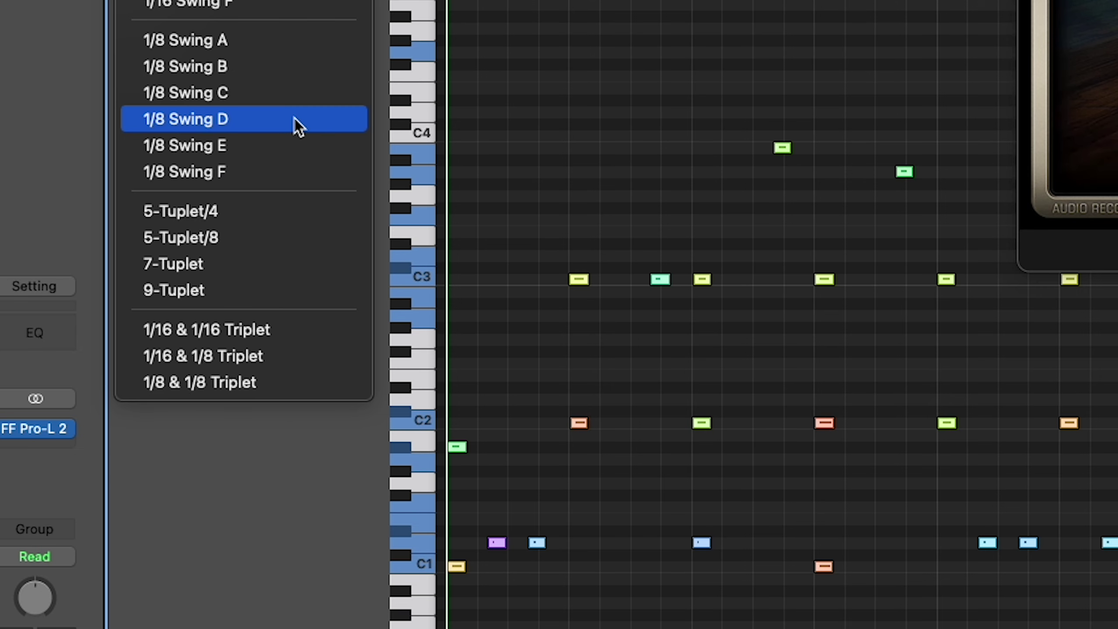
click(298, 127)
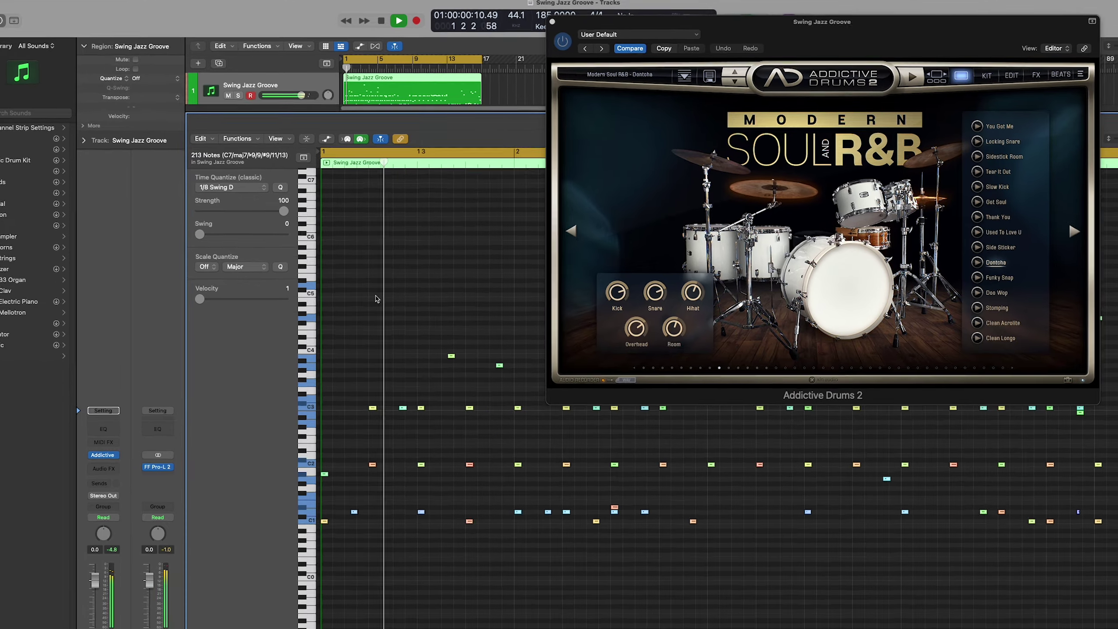
click(231, 188)
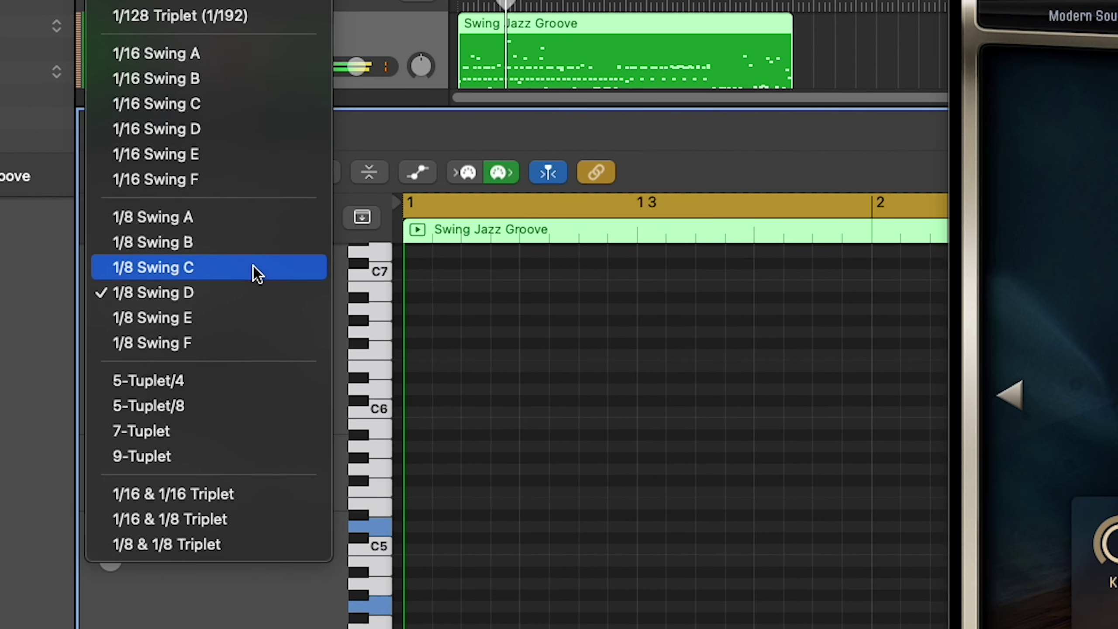
click(253, 260)
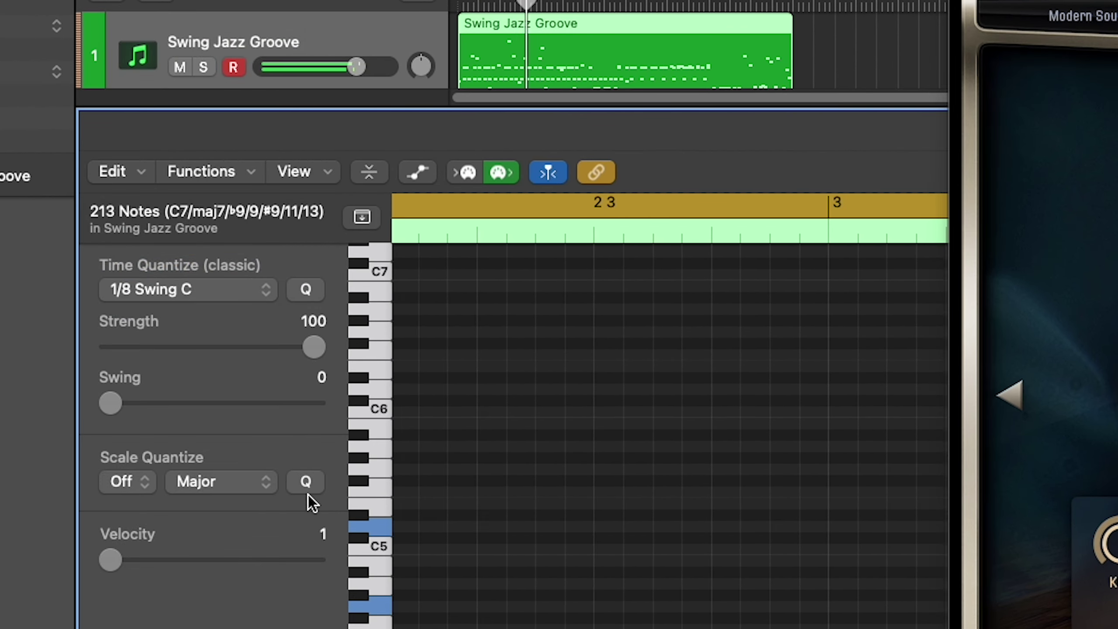
- Restart playback and set the time quantize of all the Swing Jazz Groove notes to 1/8 Swing F
key(space)
click(252, 298)
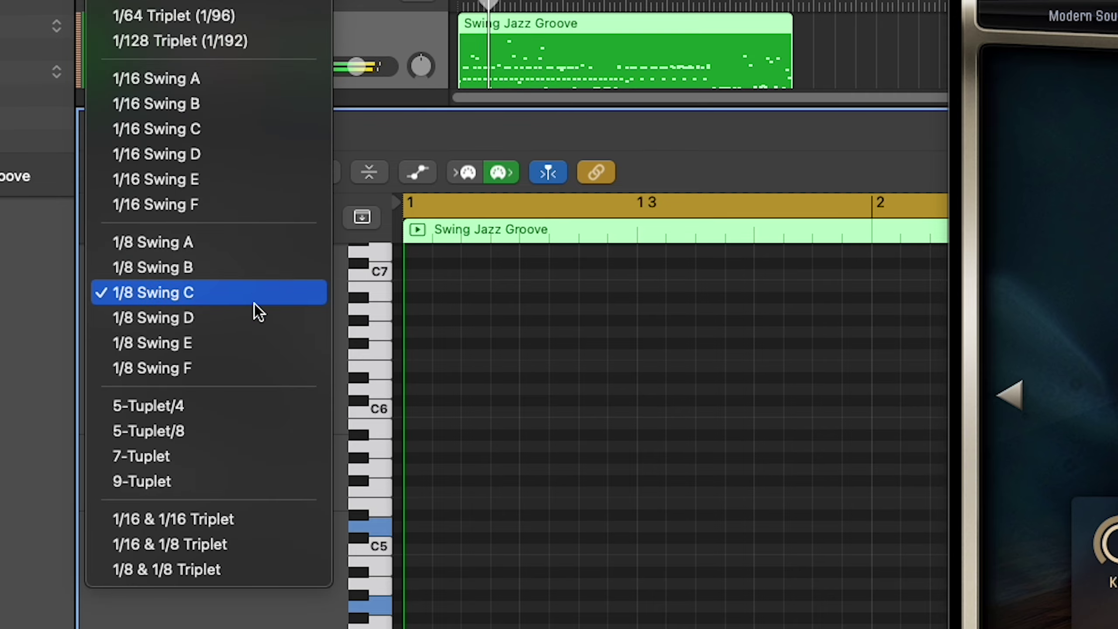
click(249, 367)
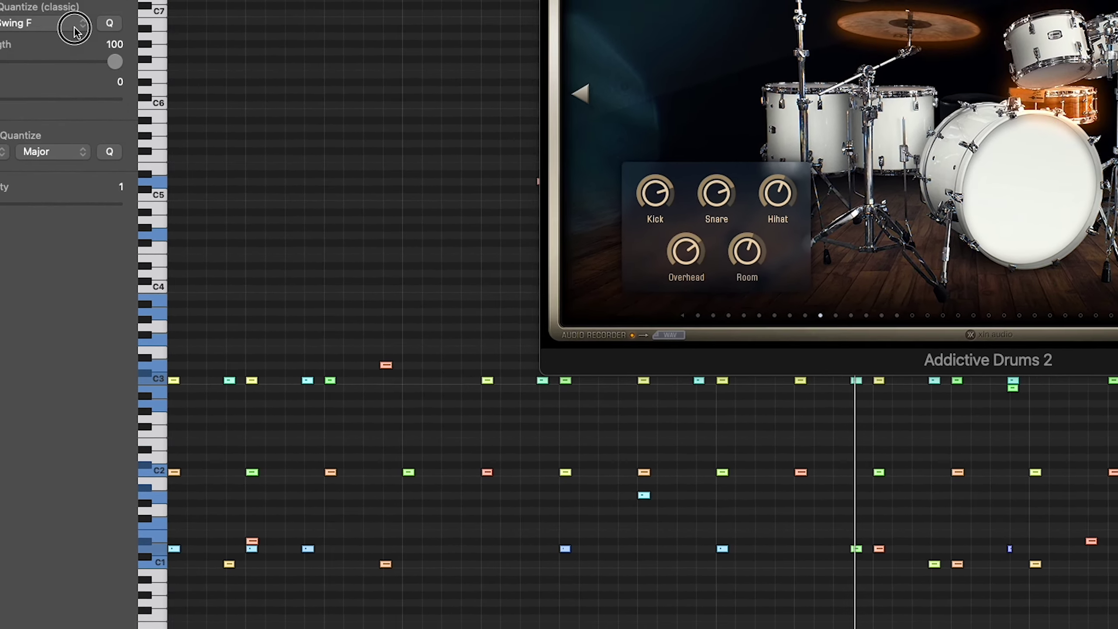
- Try 1/8 Triplet (1/12) as the time quantize on all the Swing Jazz Groove notes and replay from the start
click(50, 25)
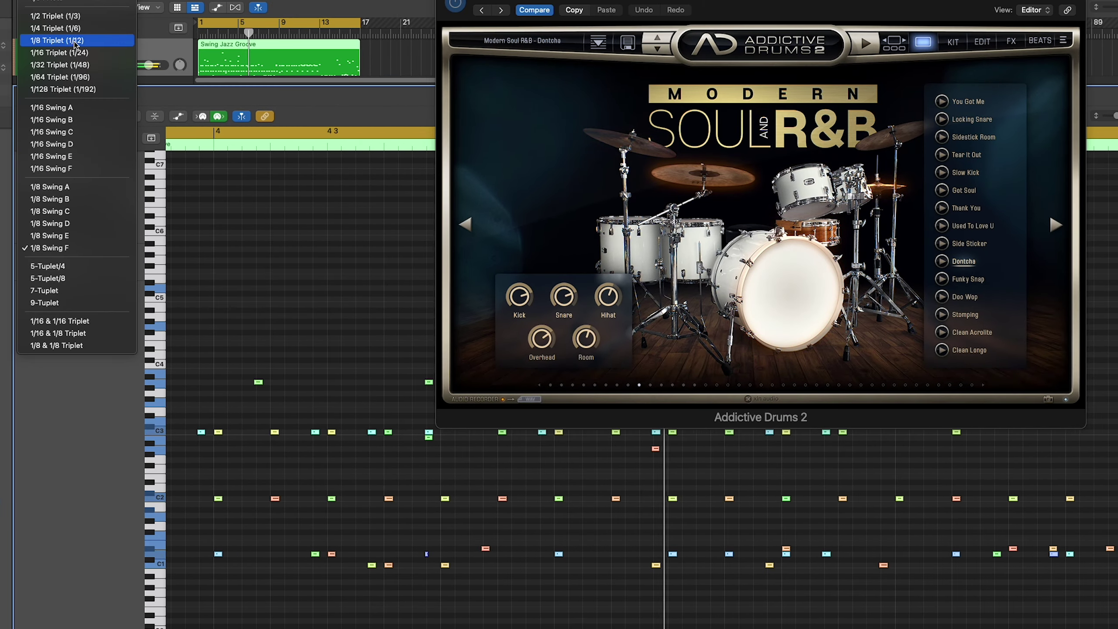
click(56, 40)
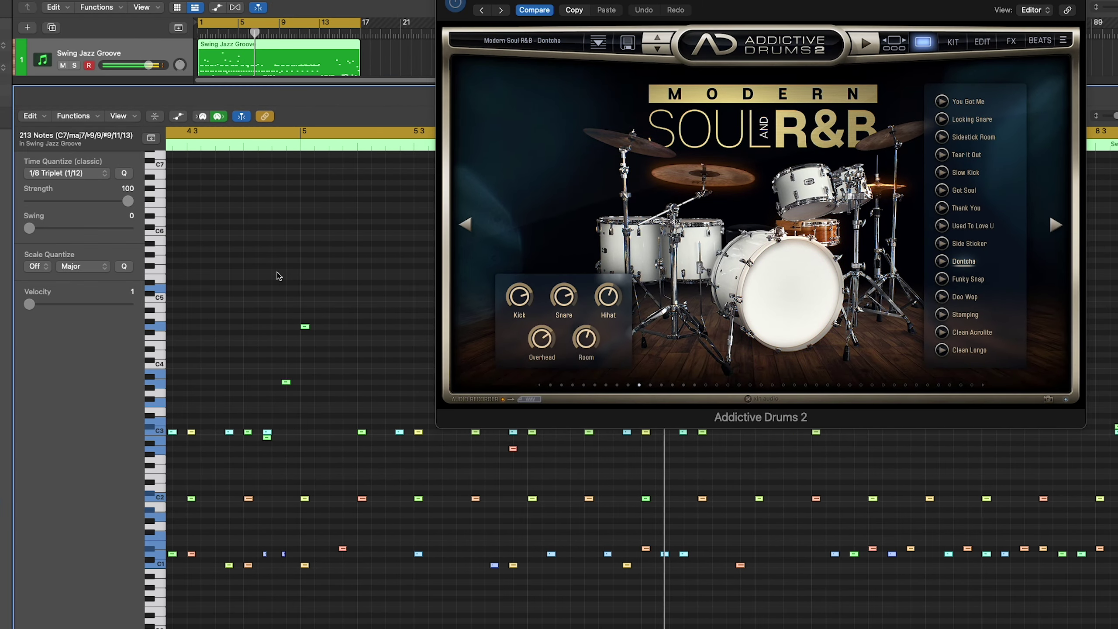
key(Return)
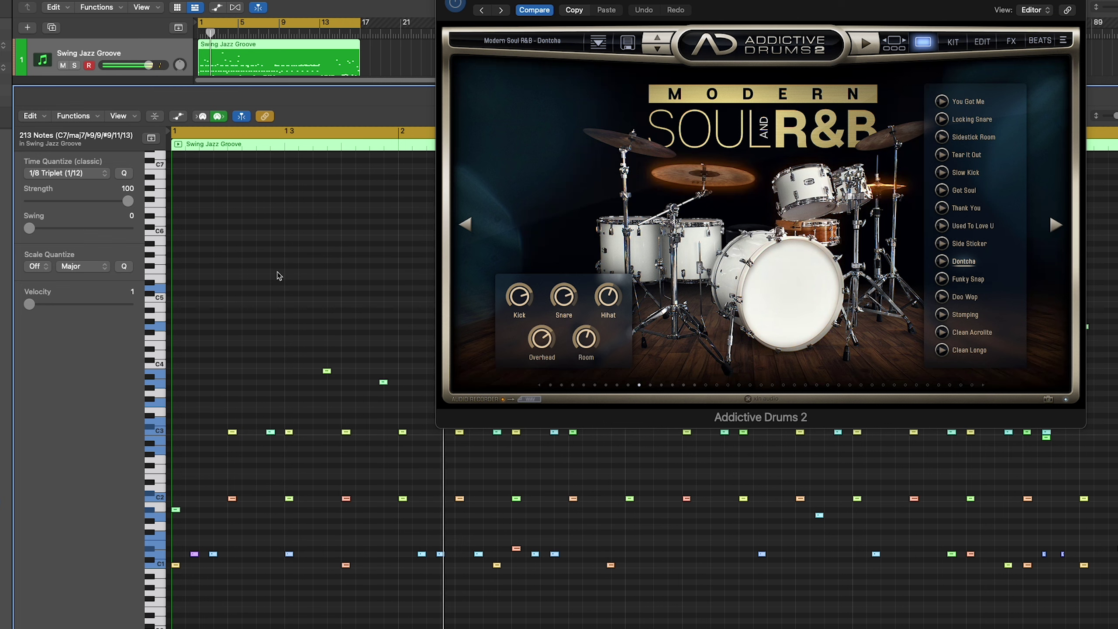
- Try 1/8 Swing E and 1/8 Swing F as the time quantize on all the notes in the Drums region
click(66, 173)
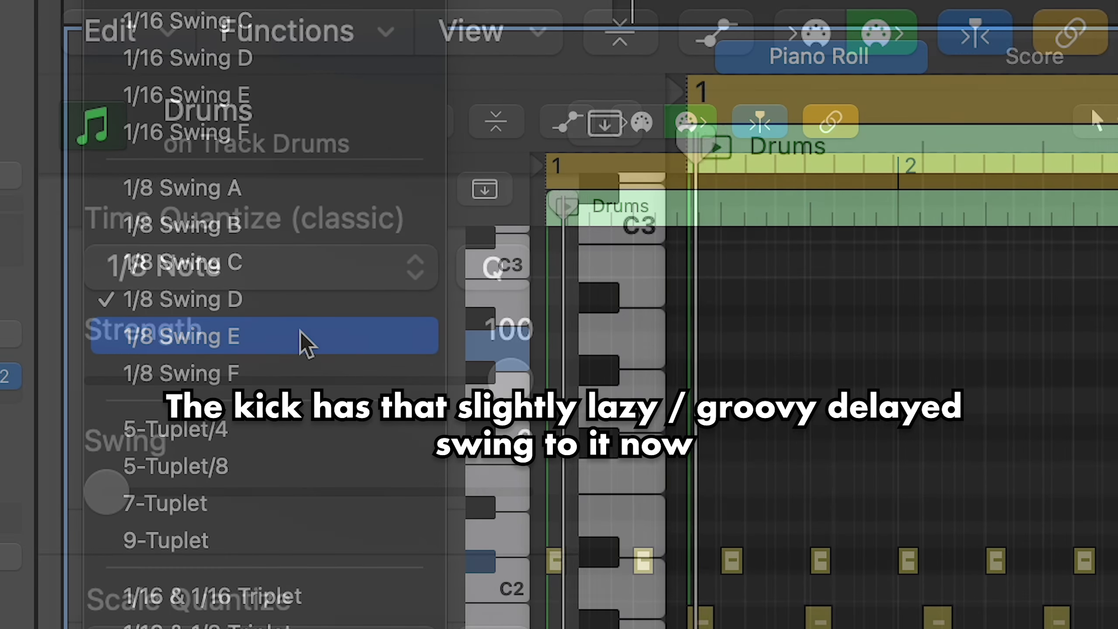
click(299, 342)
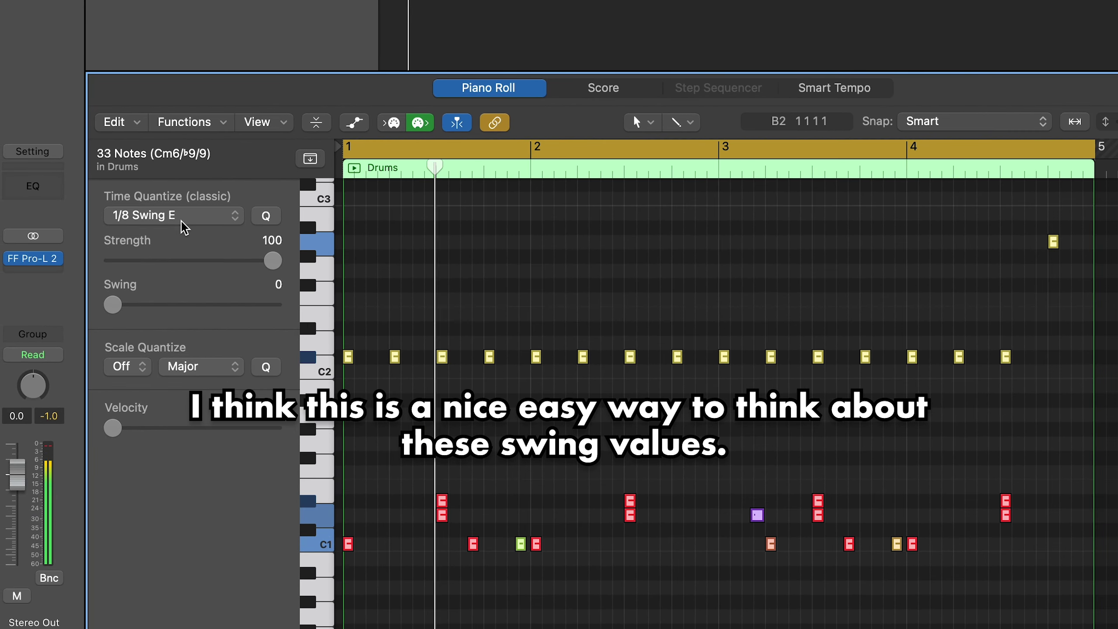
click(181, 218)
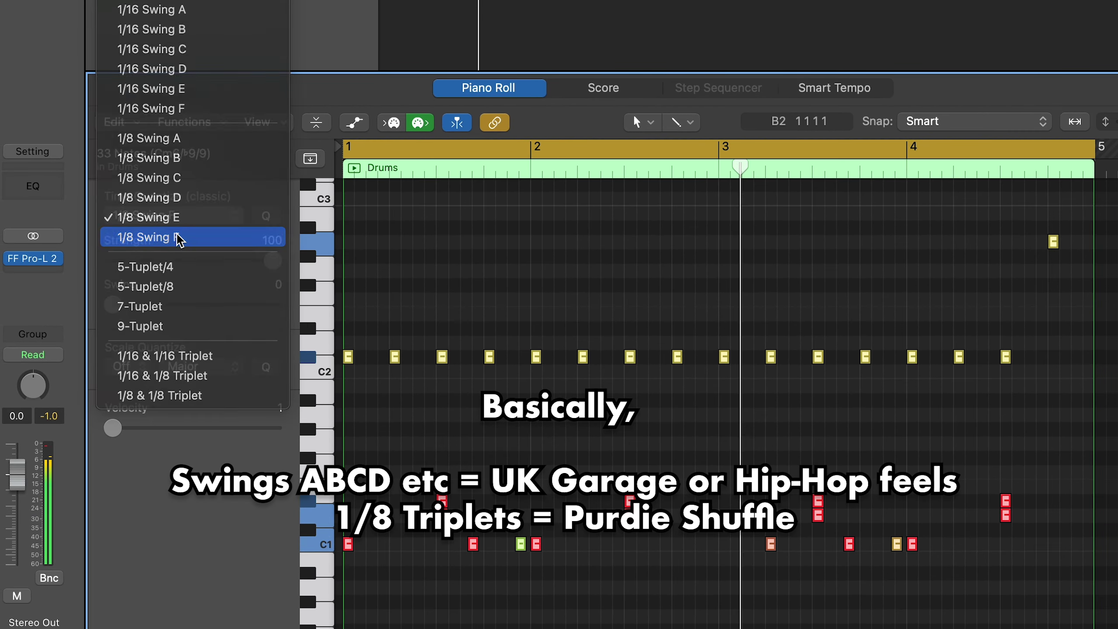
click(179, 238)
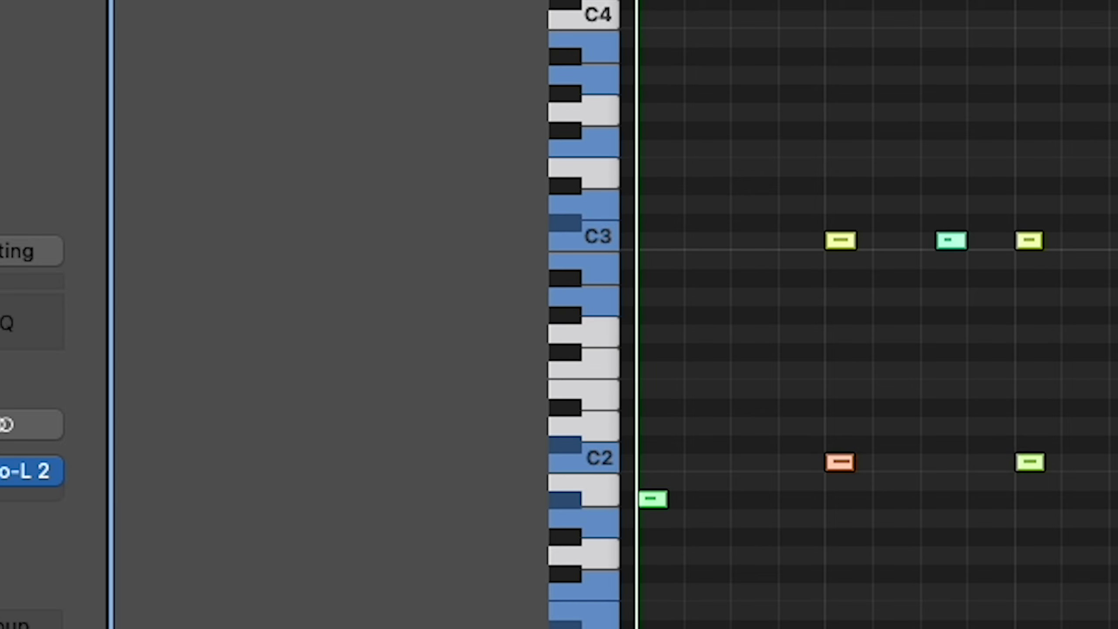
- Set the time quantize of all the Swing Jazz Groove notes to 5-Tuplet/8 and listen to the result
click(323, 1)
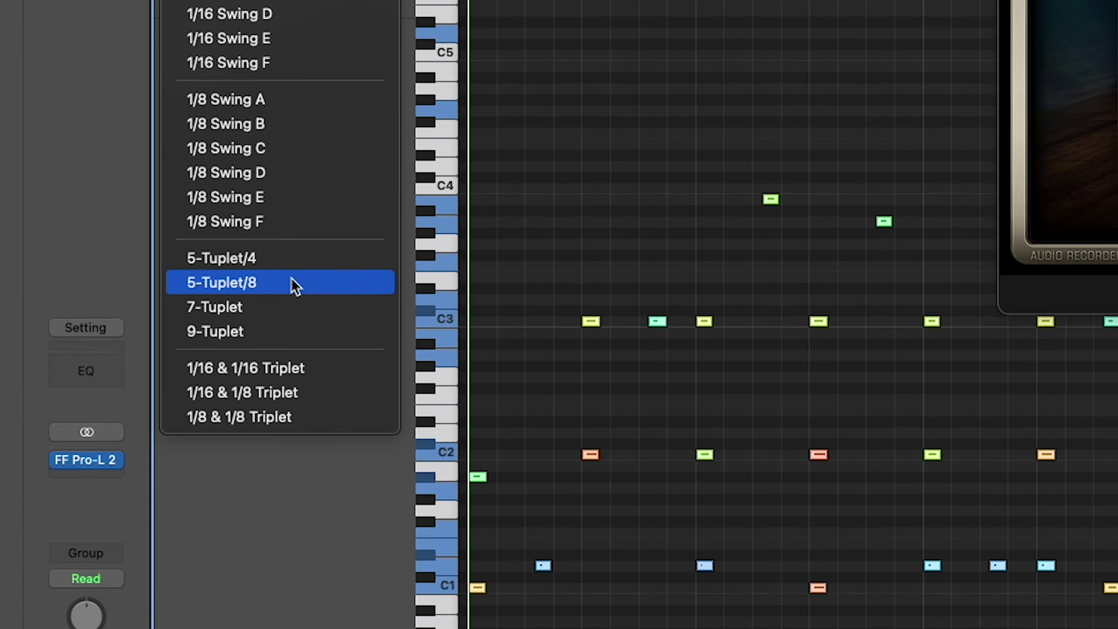
click(292, 281)
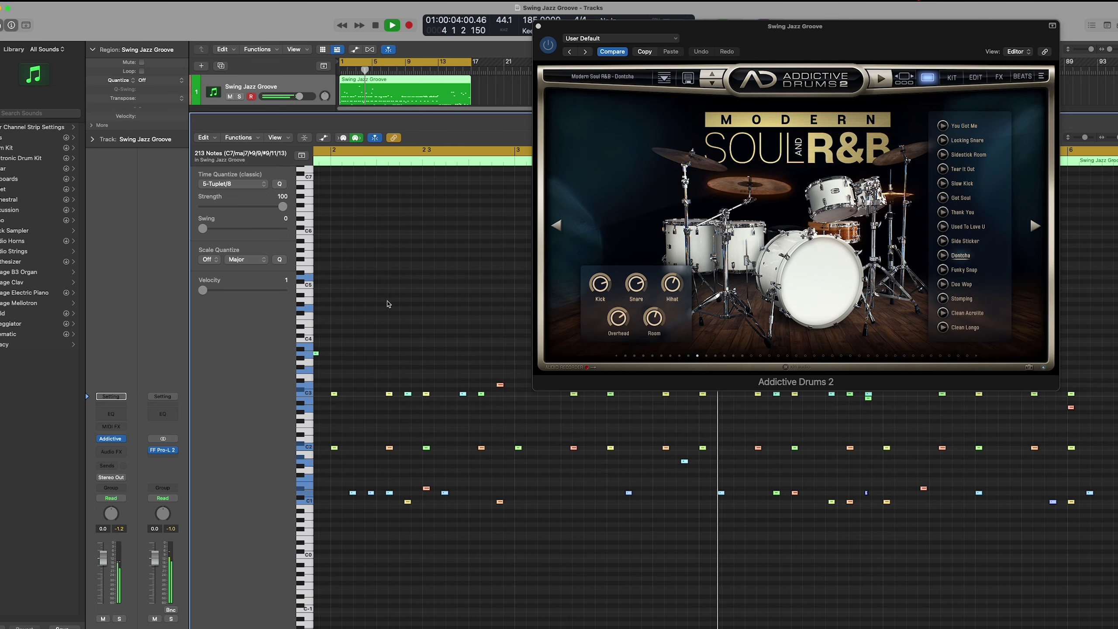
key(space)
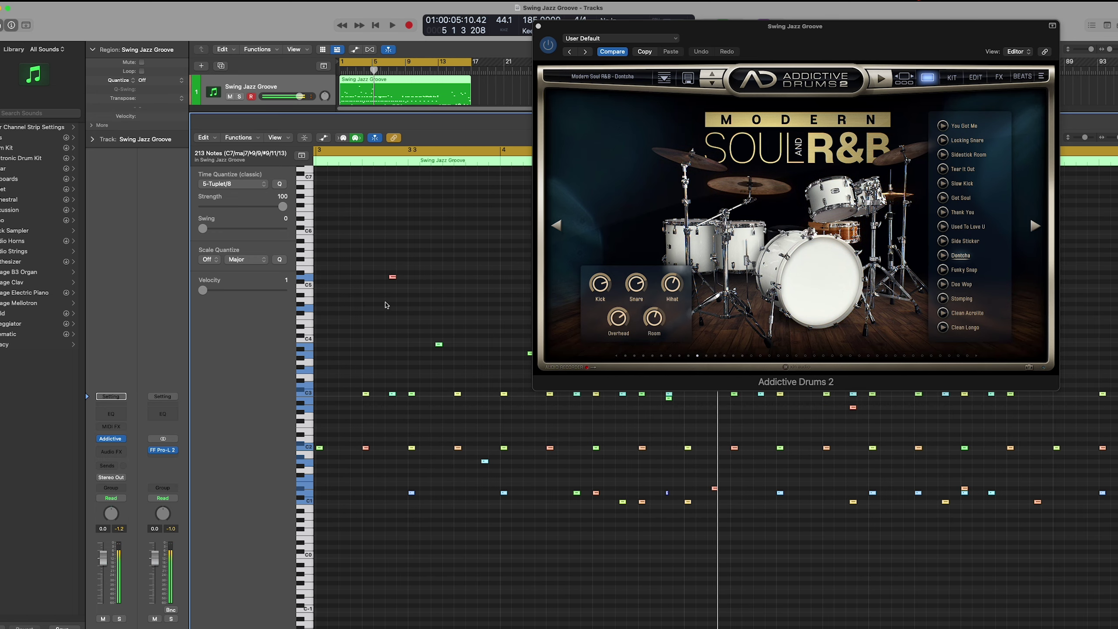
scroll(372, 314, left, 5)
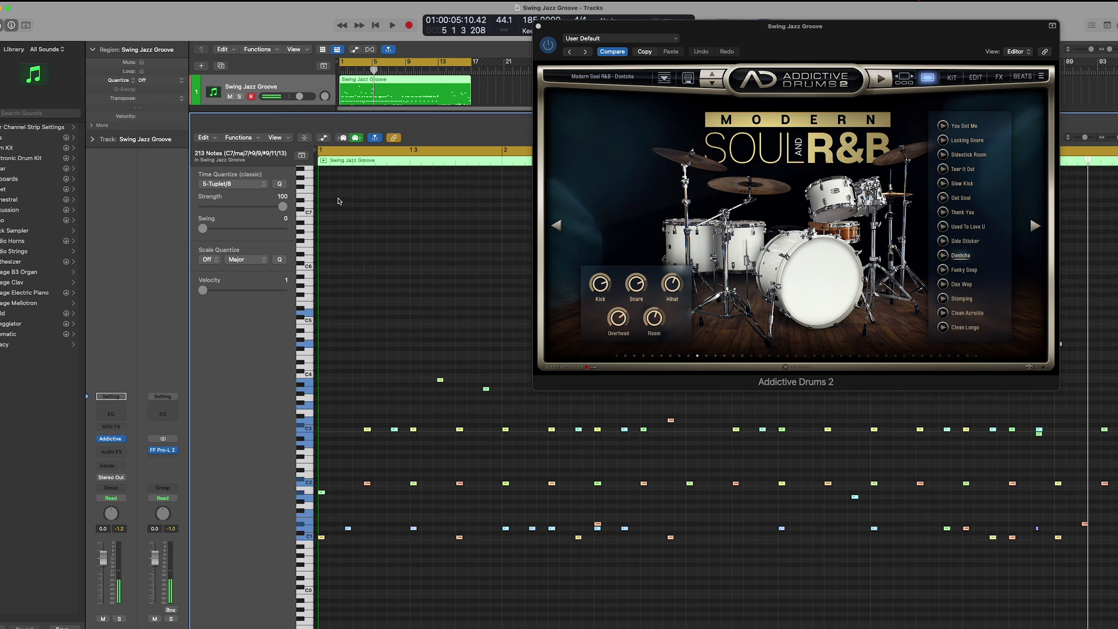
- Reselect all the Swing Jazz Groove notes, reapply the 5-Tuplet/8 time quantize and play the region from the start
click(242, 184)
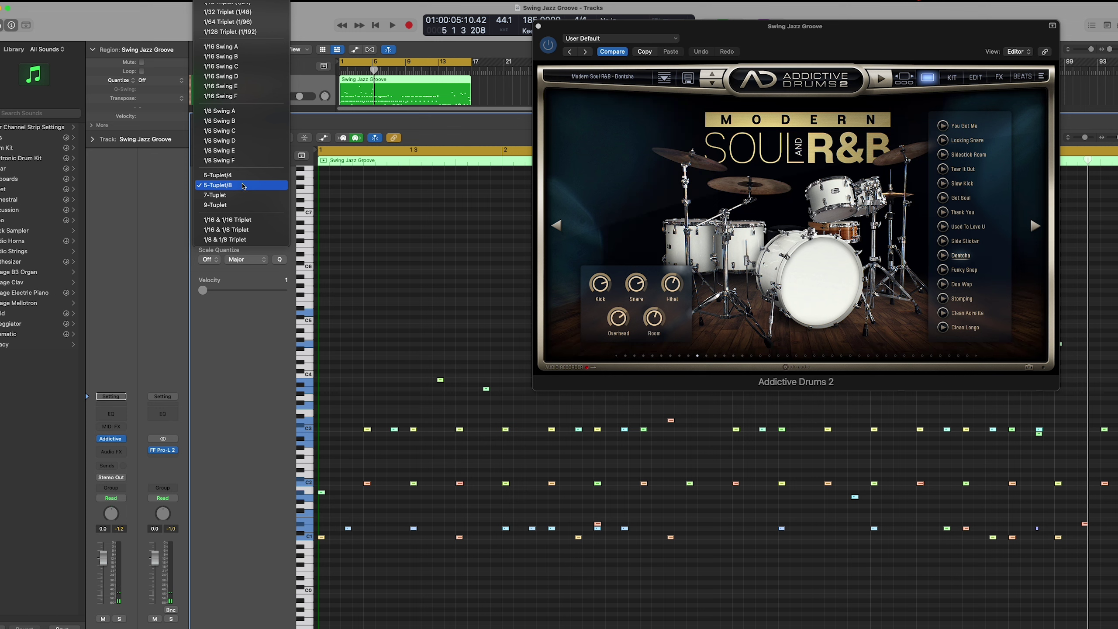
click(363, 357)
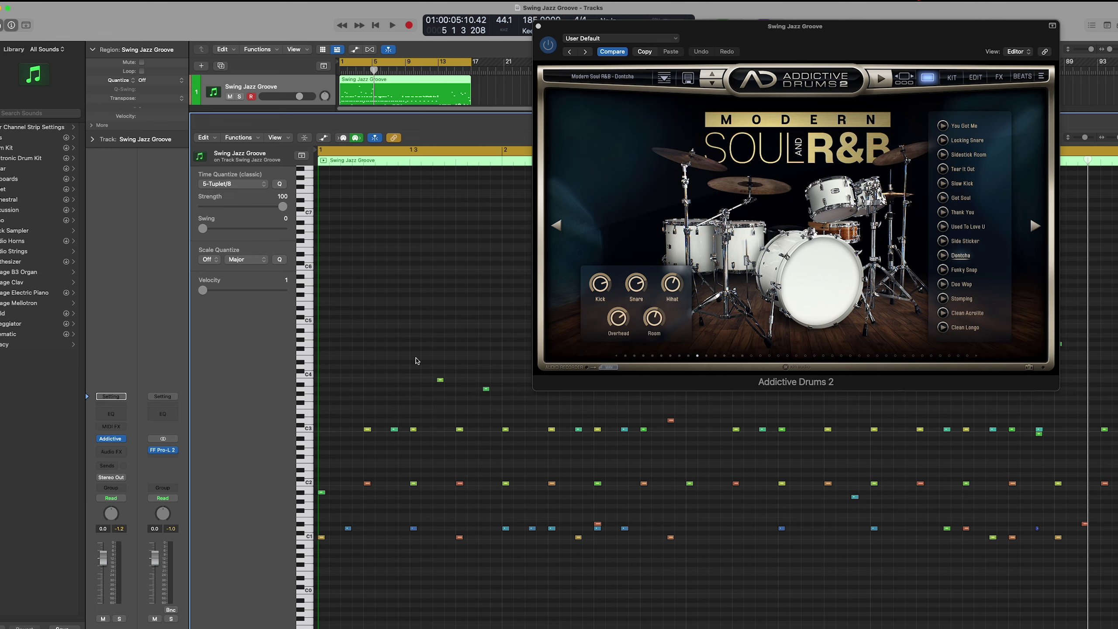
key(Return)
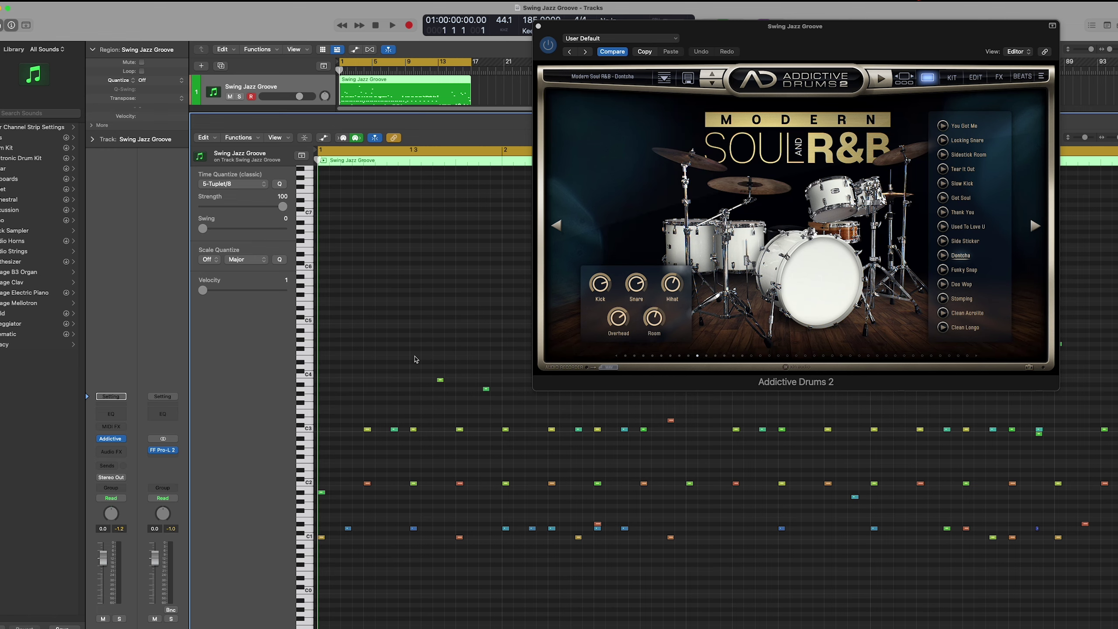
key(super+a)
click(233, 184)
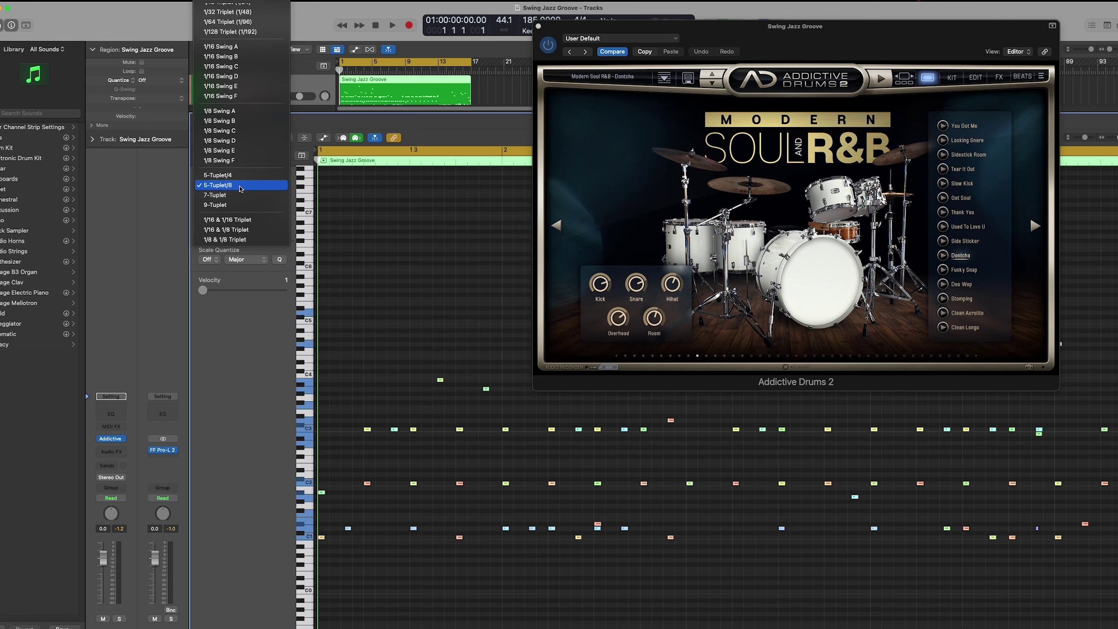
click(234, 184)
click(435, 280)
key(space)
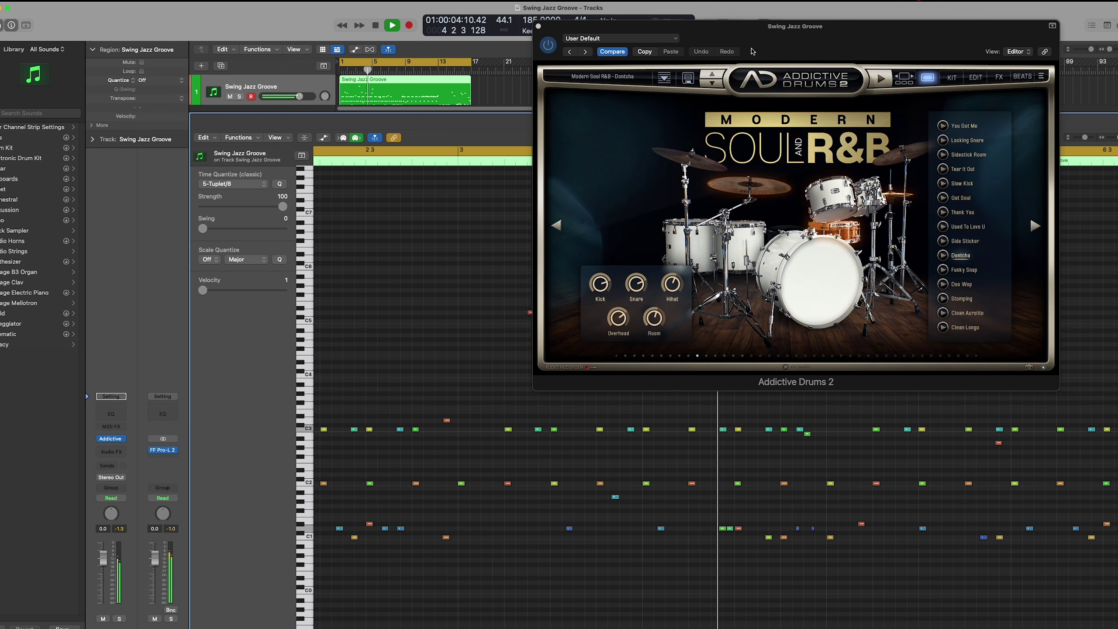
click(233, 184)
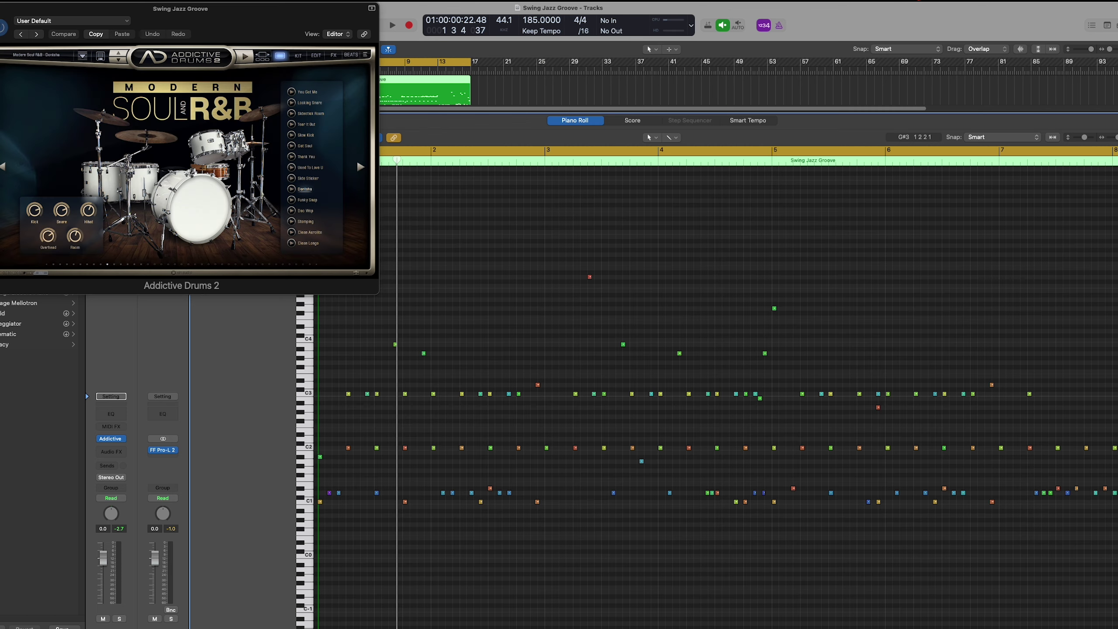
- Open the recent project Metal Groovr, saving the changes to Swing Jazz Groove
click(46, 0)
mouse_move(88, 39)
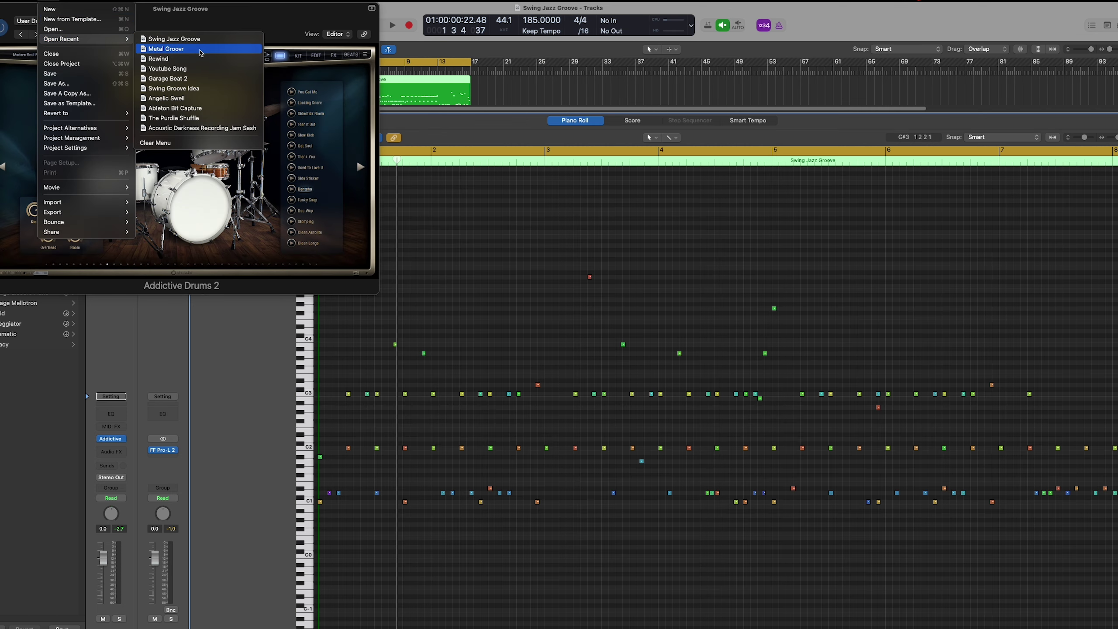
click(201, 50)
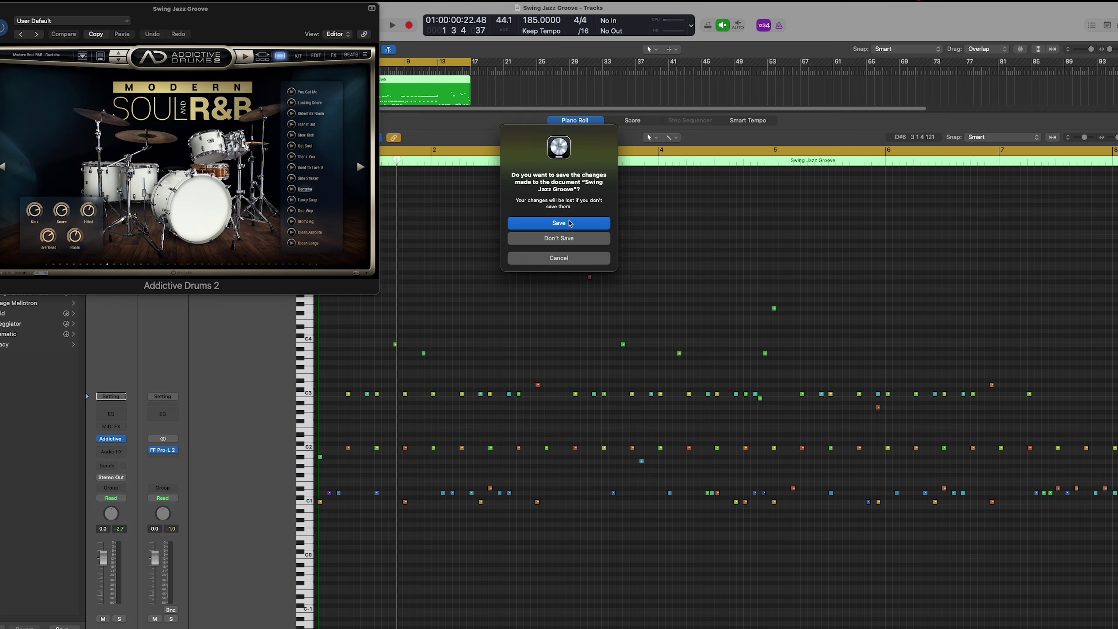
click(559, 223)
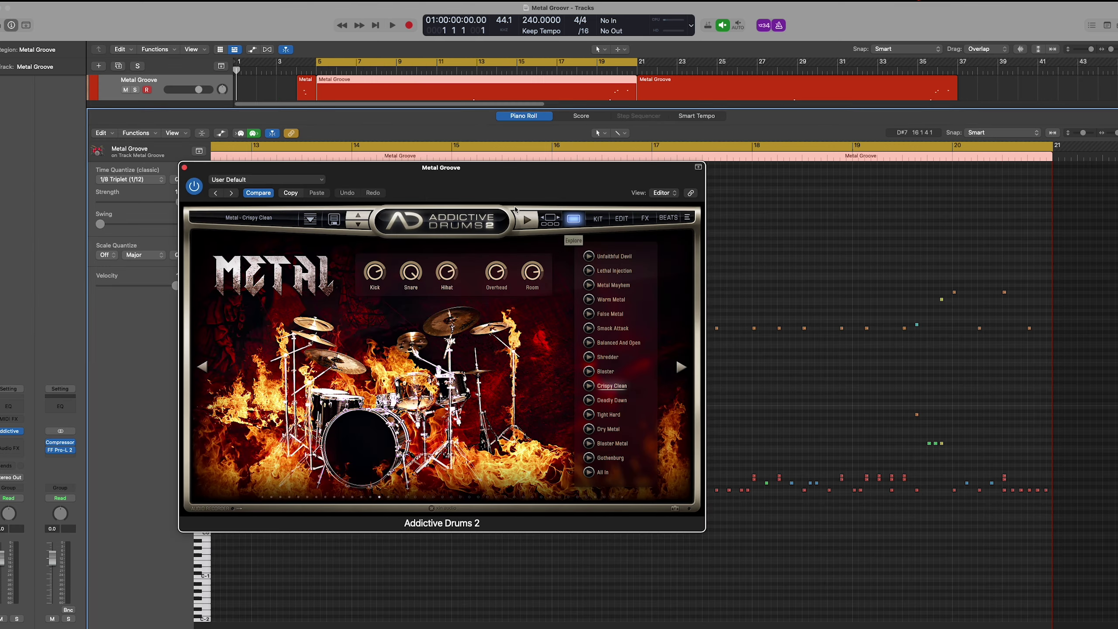
- Move the Addictive Drums 2 window aside and look through the Metal Groove notes in the piano roll
drag(502, 199, 314, 51)
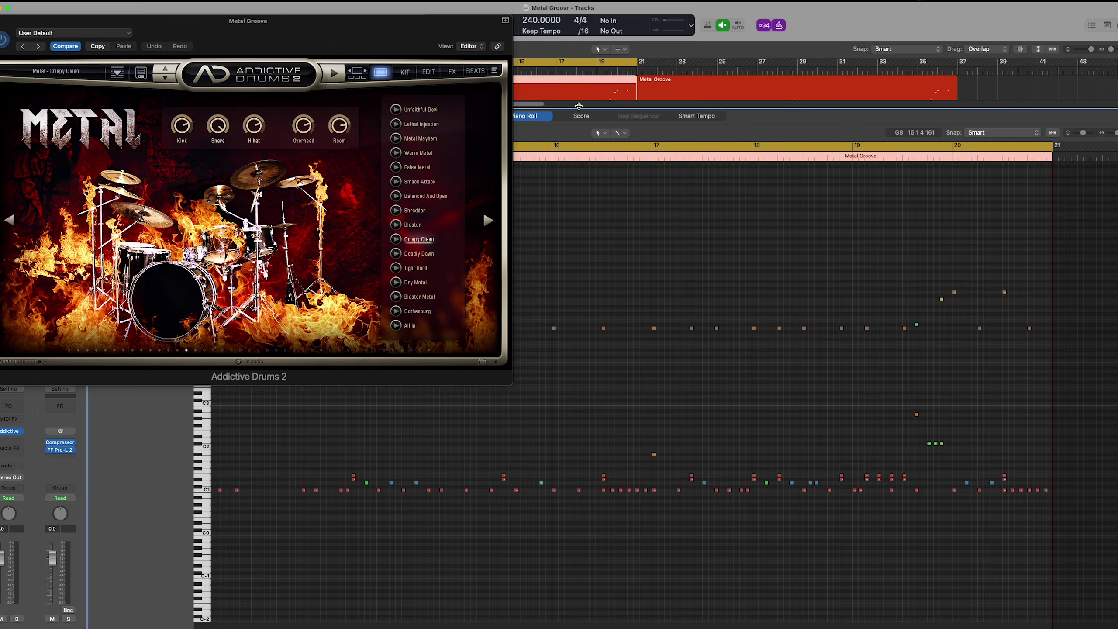
scroll(561, 425, left, 5)
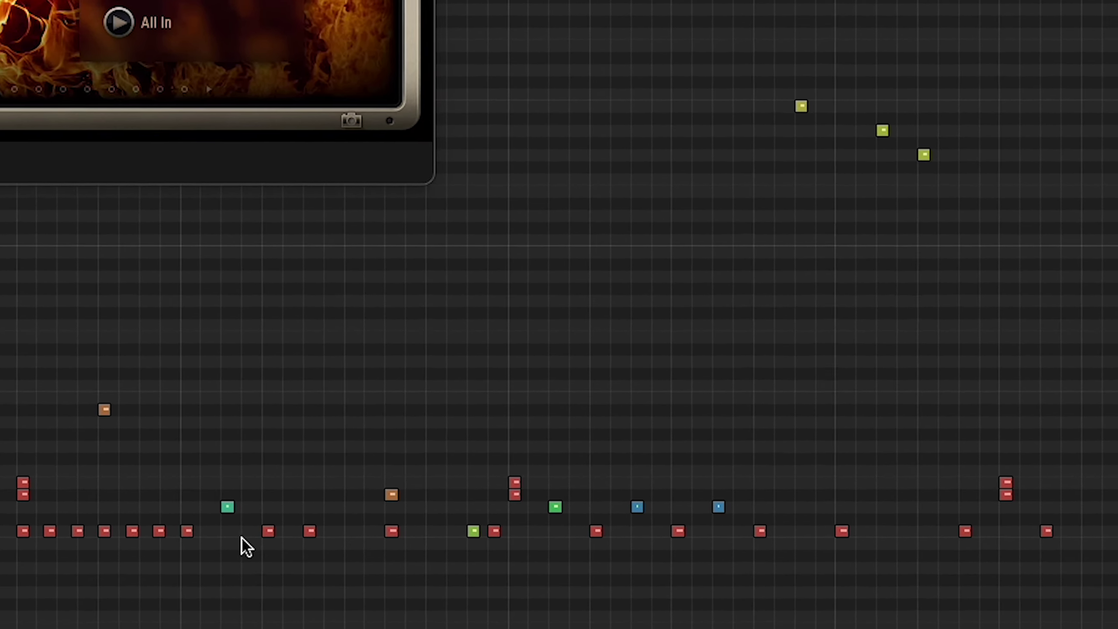
scroll(314, 530, left, 6)
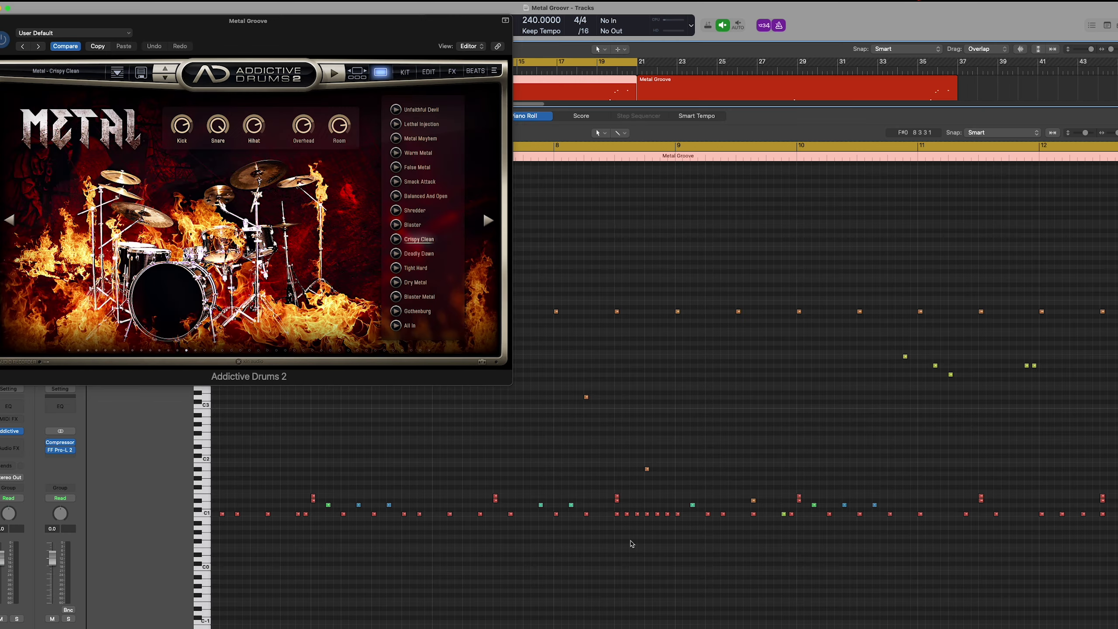
scroll(748, 466, right, 5)
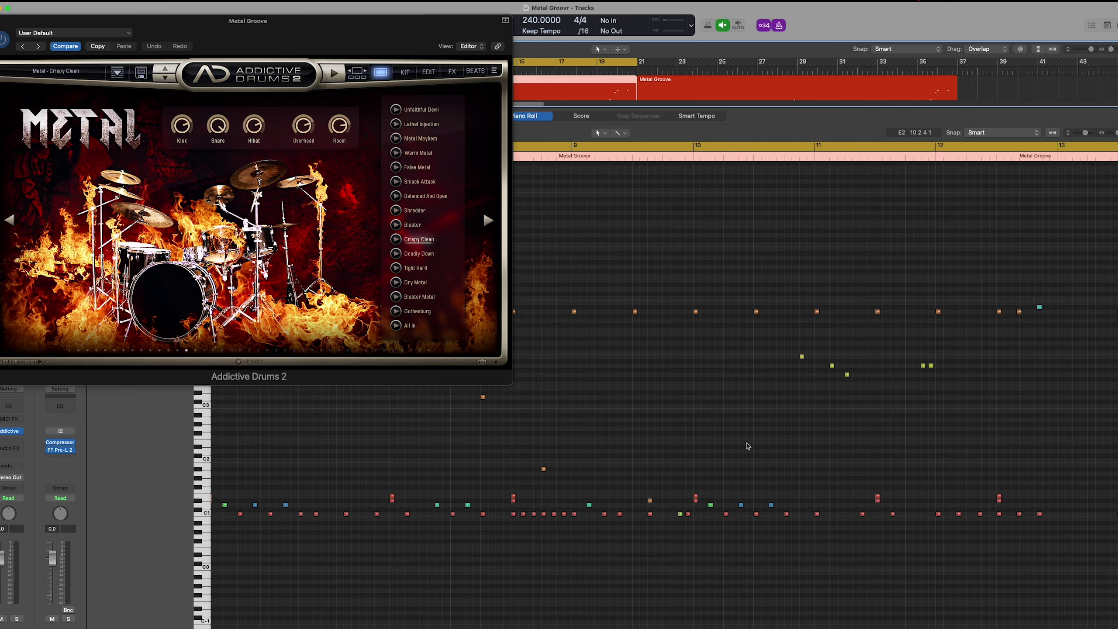
scroll(502, 453, left, 8)
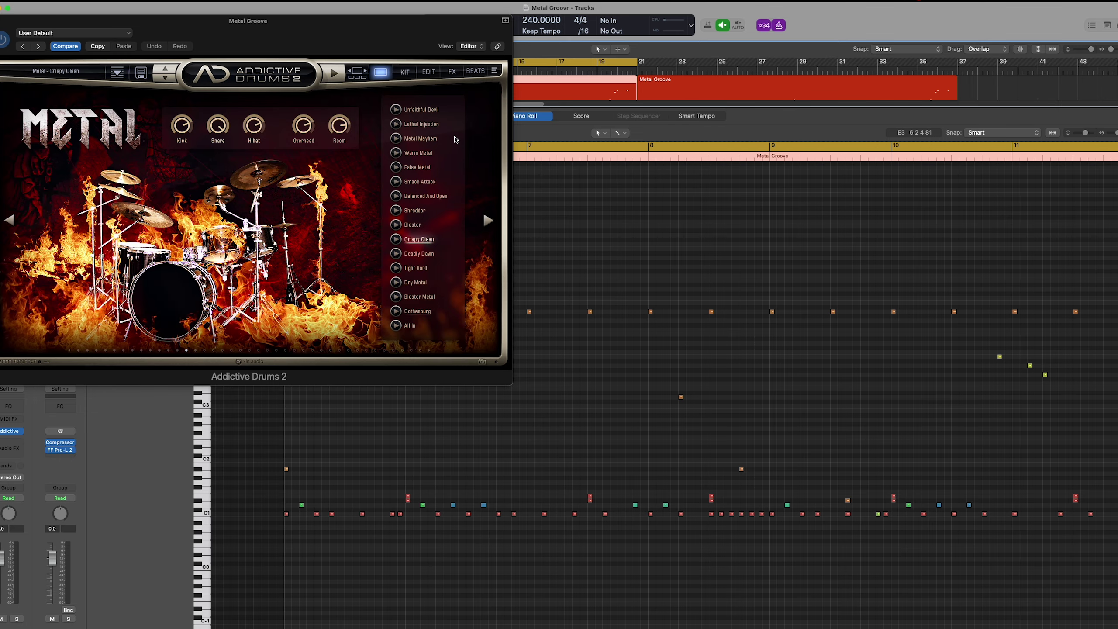
drag(502, 379, 502, 372)
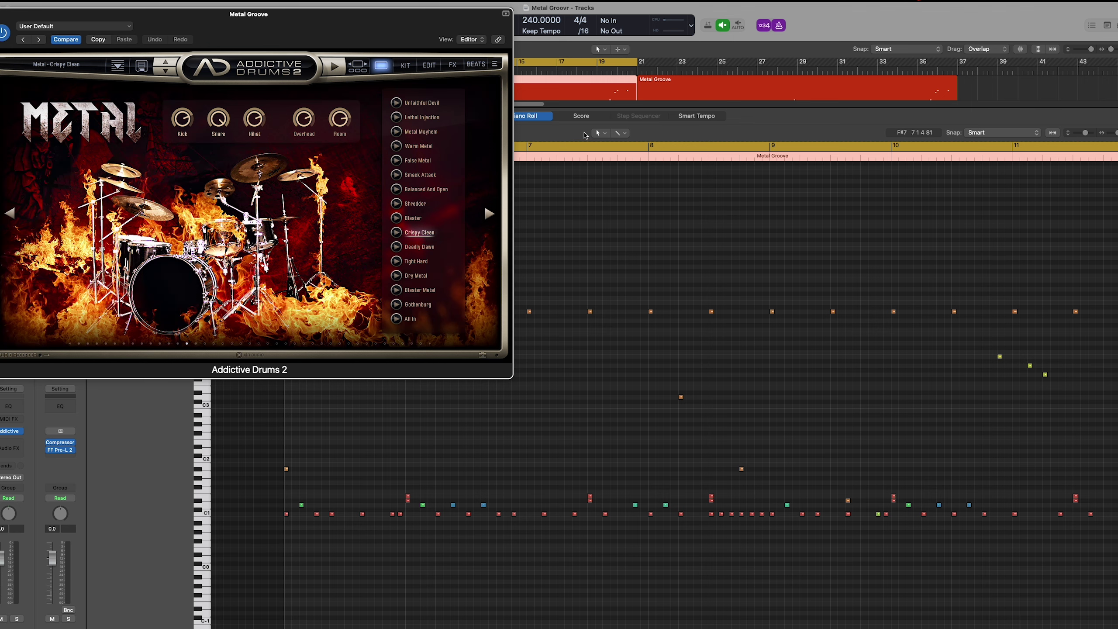
- Unsolo the Metal Groove track to hear it with the other tracks, and move the Addictive Drums 2 window
click(1023, 95)
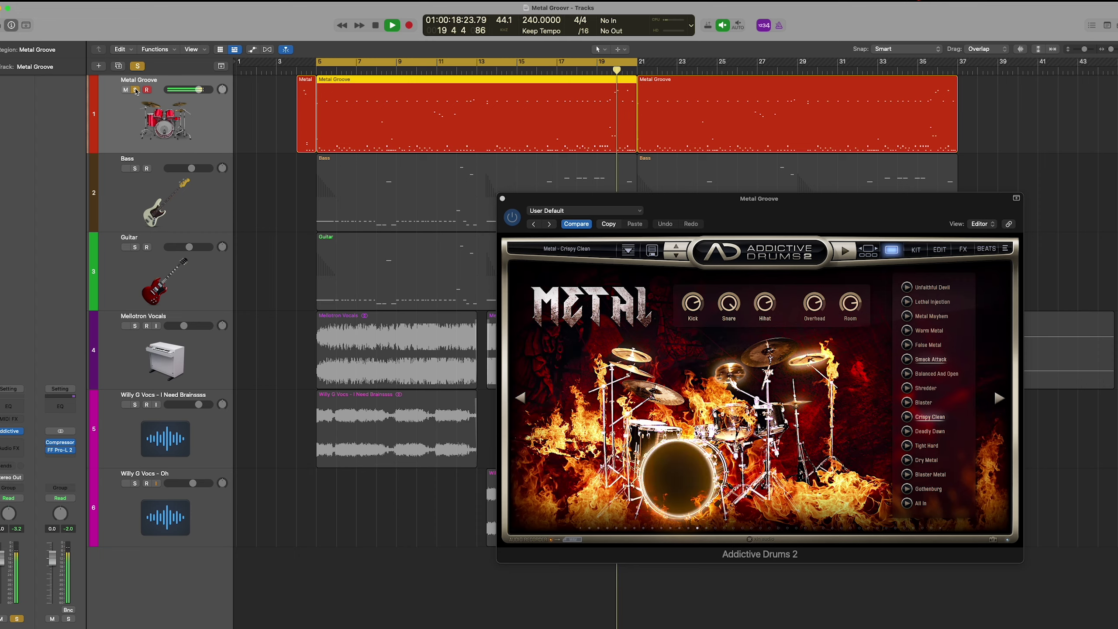
click(136, 90)
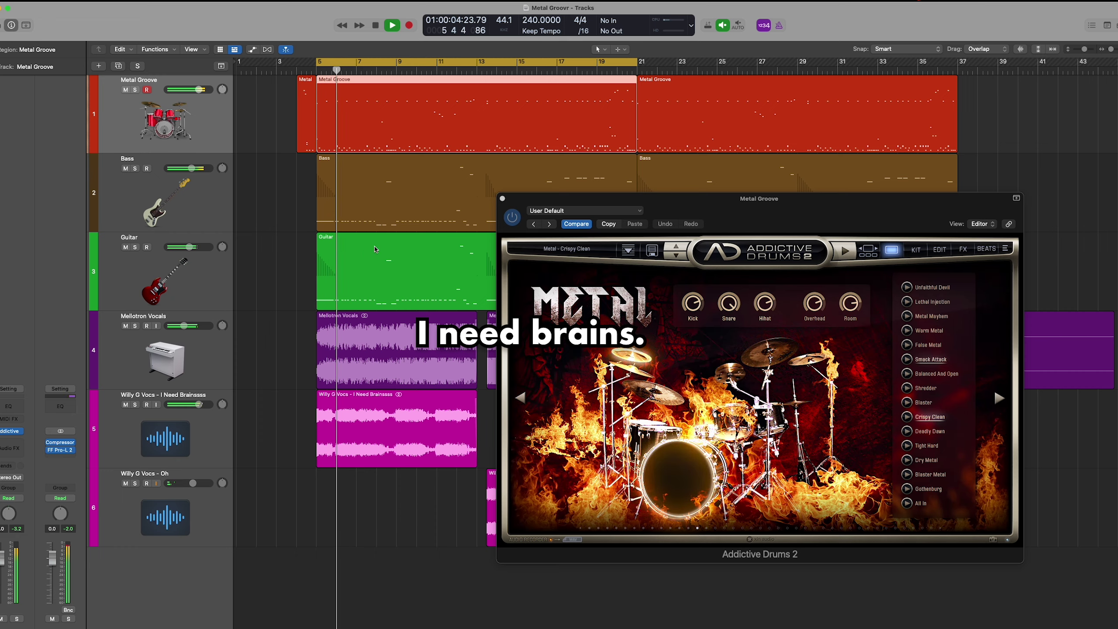
drag(604, 205, 699, 172)
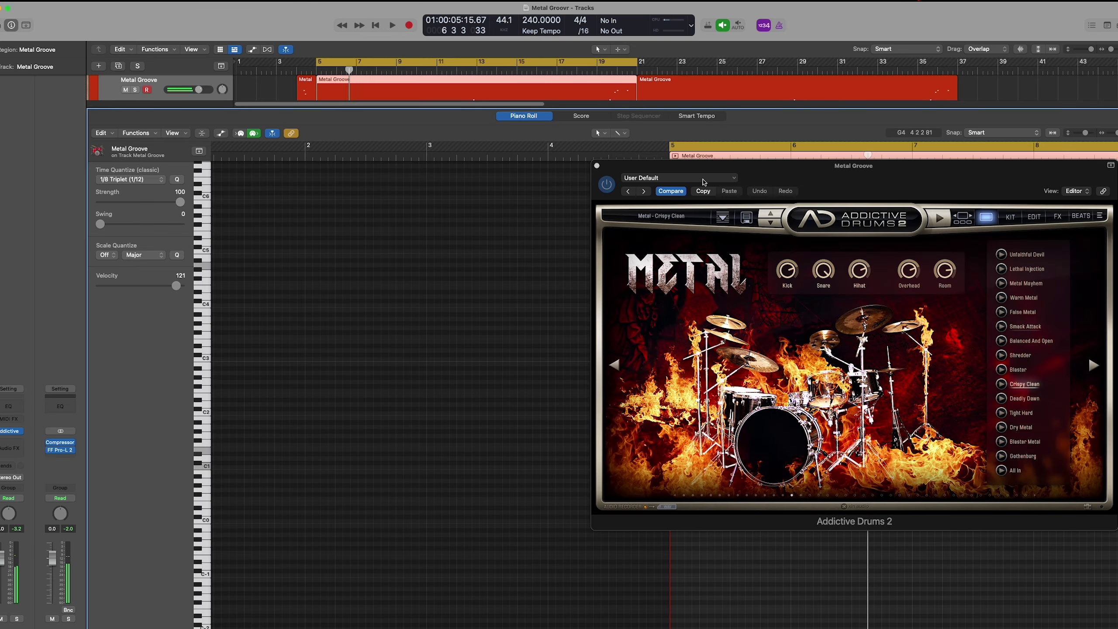
- Move the Addictive Drums 2 window off the Metal Groove notes and examine the kick and snare pattern up close
drag(702, 166, 235, 74)
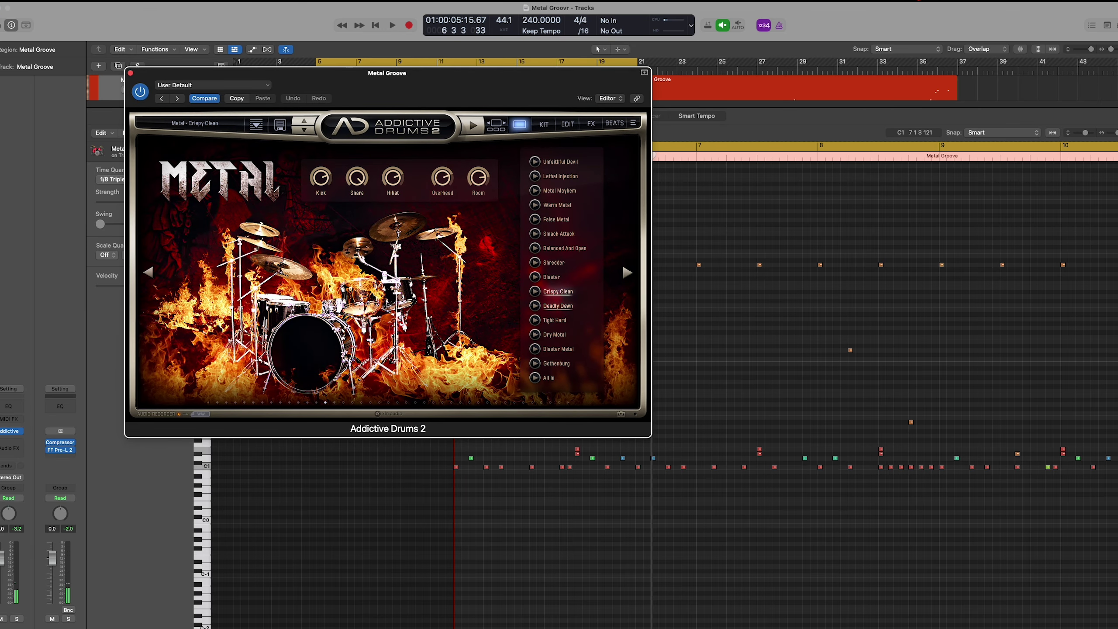
click(776, 388)
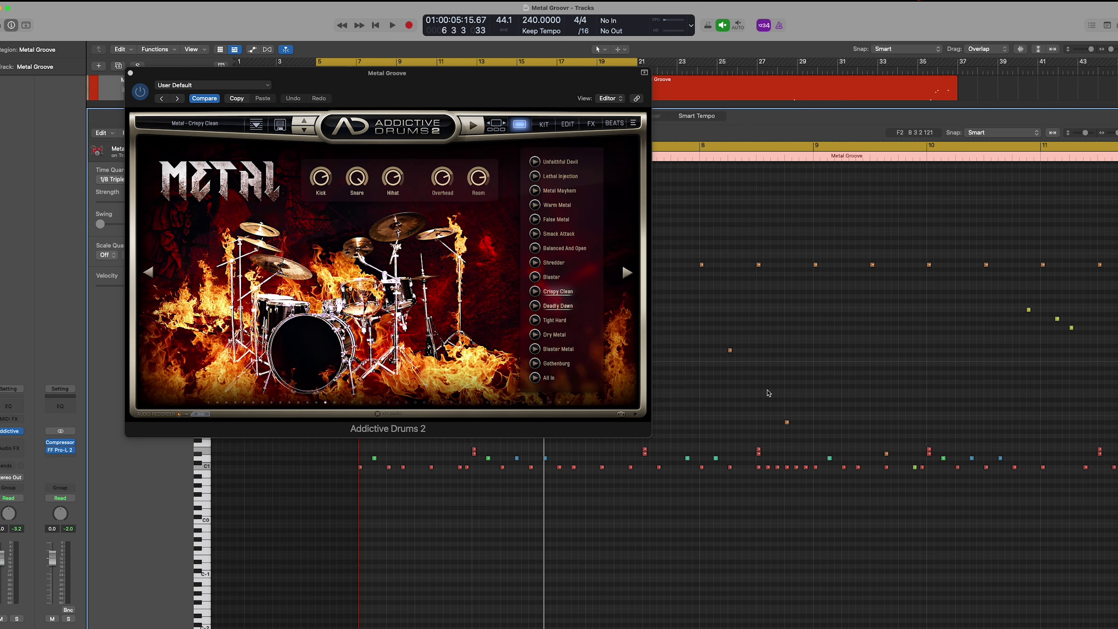
scroll(768, 393, up, 3)
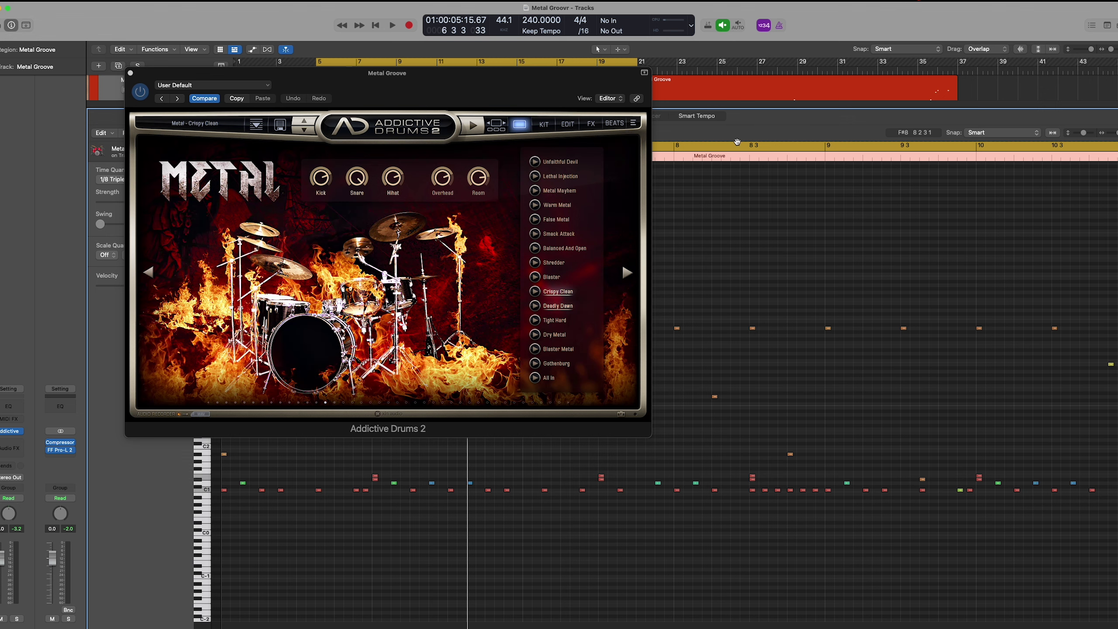
- Play through the Metal Groove notes from around bar 8, repositioning the Addictive Drums 2 window over the piano roll
click(737, 142)
drag(440, 72, 288, 125)
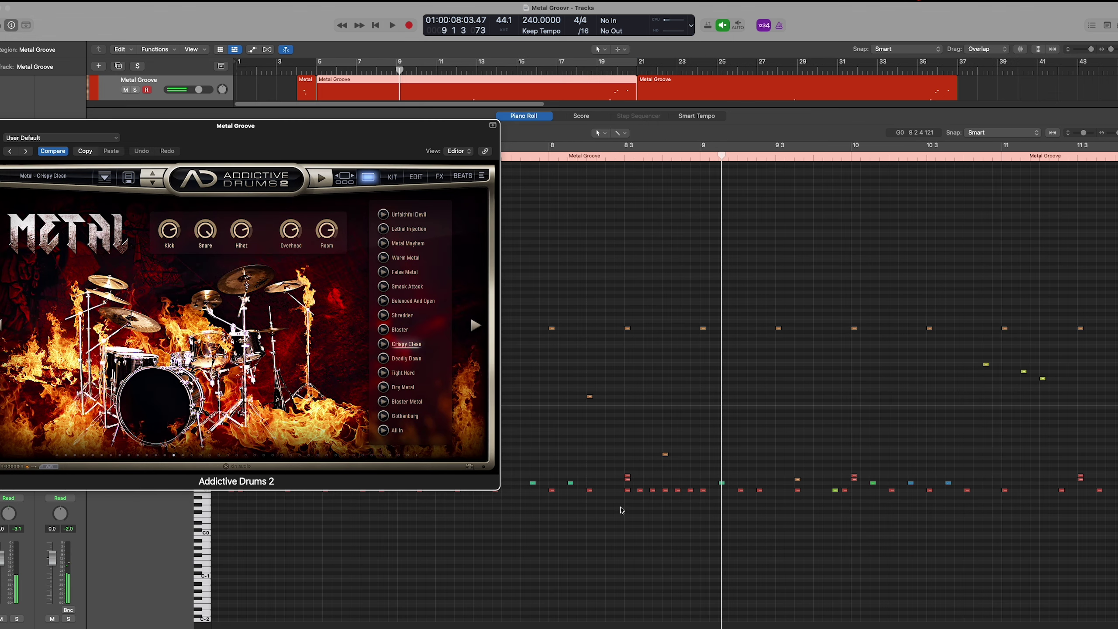
drag(622, 510, 702, 487)
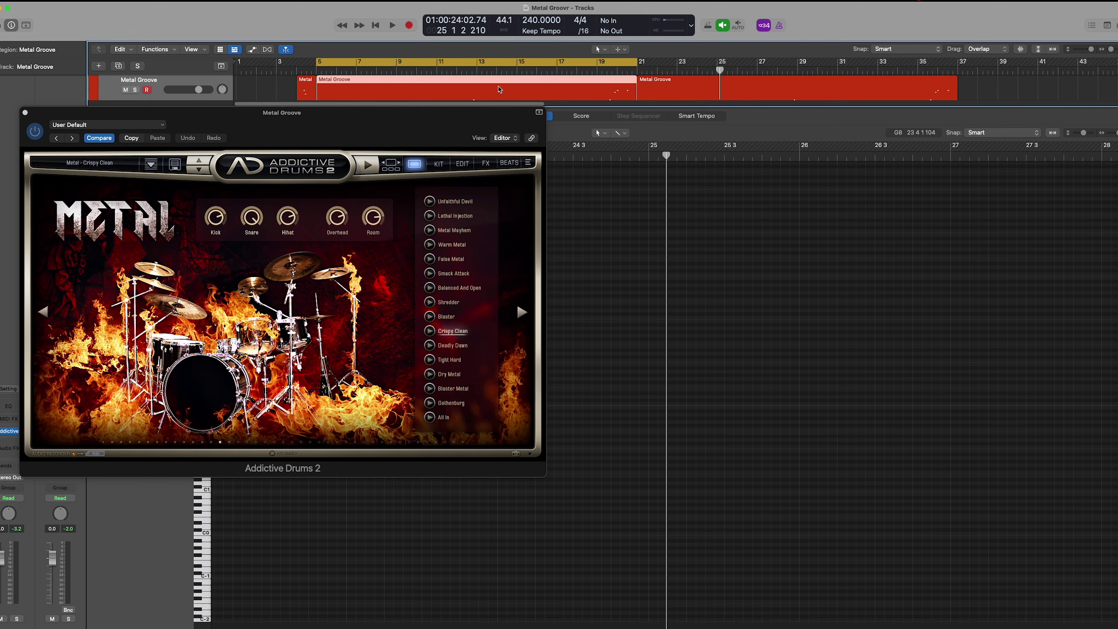
drag(360, 119, 743, 267)
key(space)
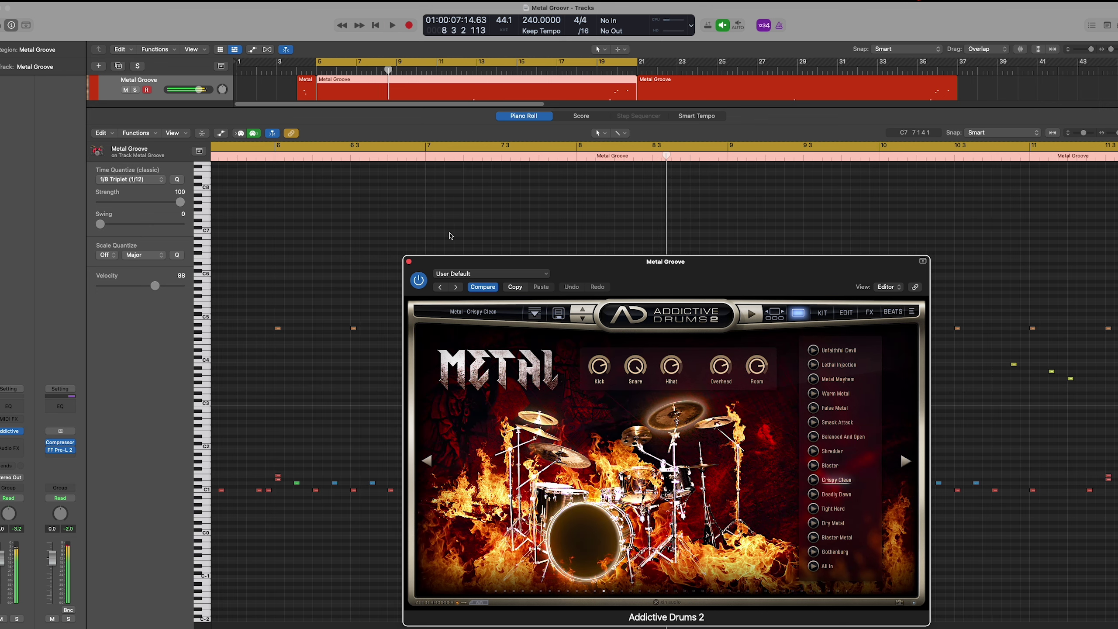
- Turn on the metronome and play the Metal Groove section up to bar 9 against the click
key(space)
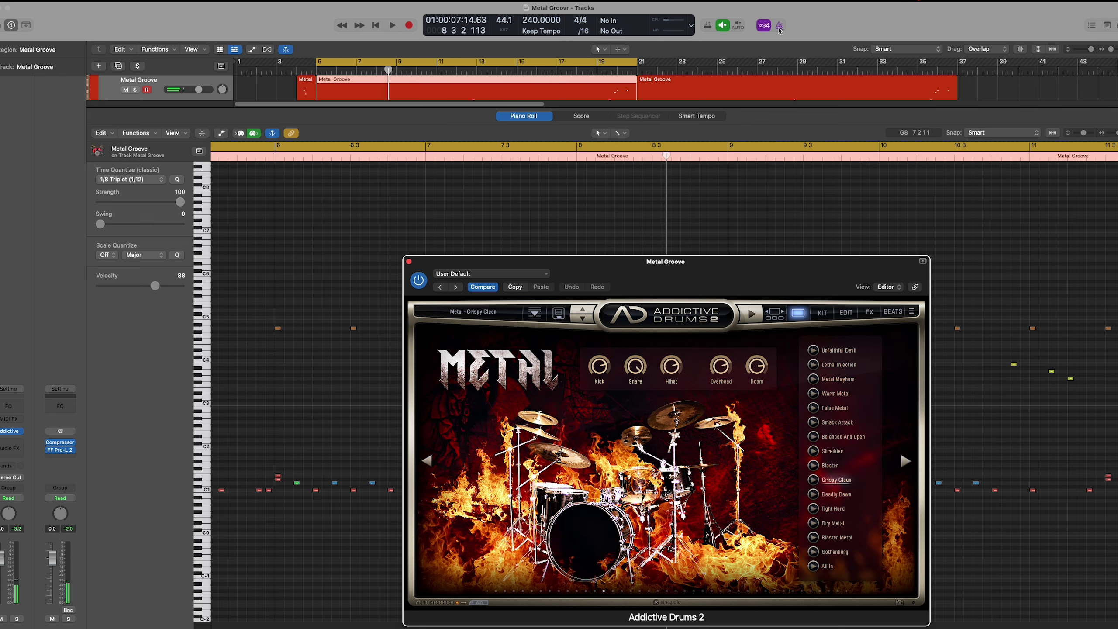
click(779, 26)
key(space)
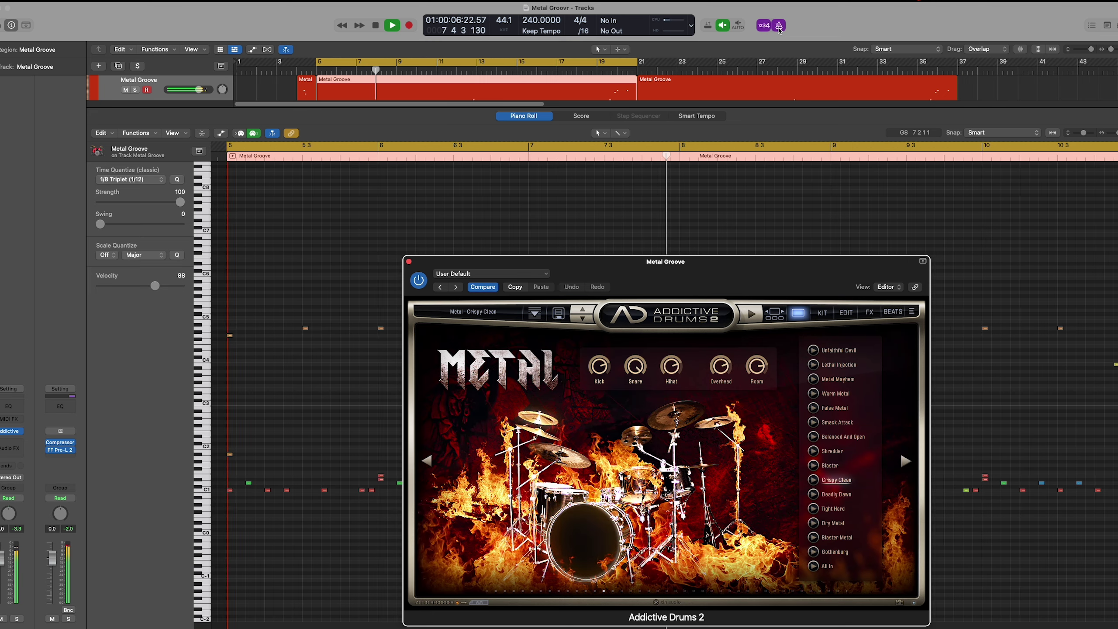
key(space)
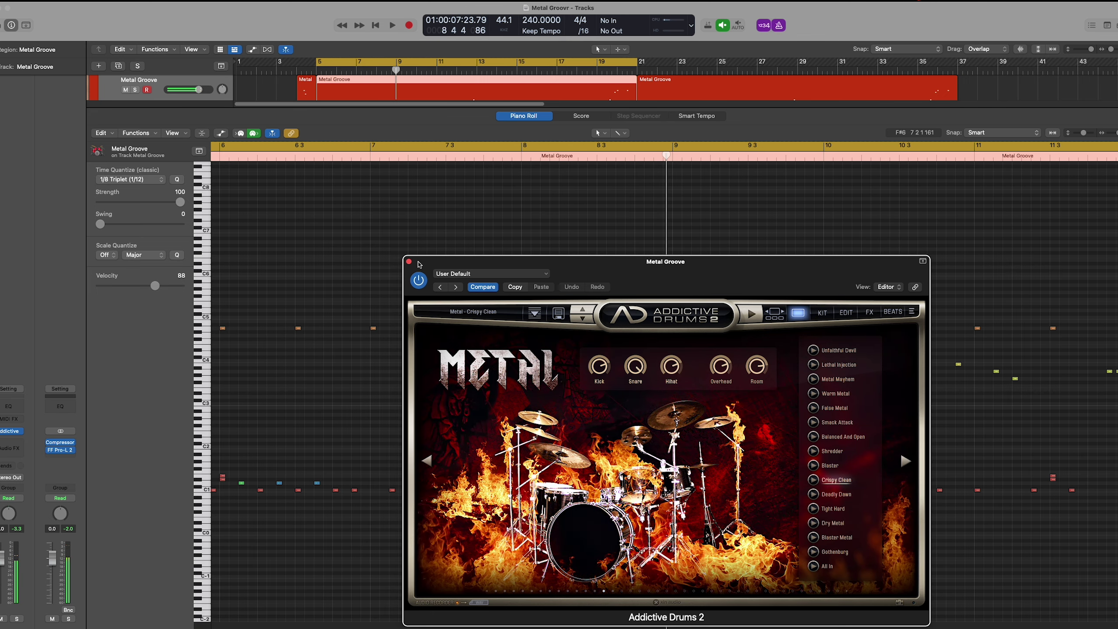
- Close the Addictive Drums 2 window and look through the Metal Groove notes from bar 9 to bar 20
click(408, 261)
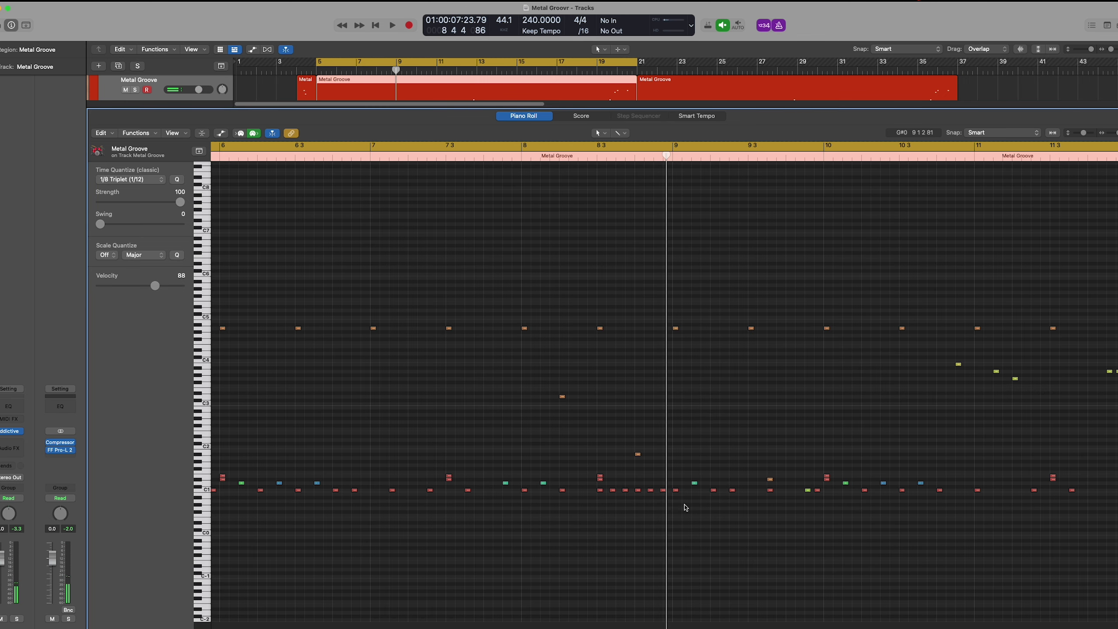
scroll(564, 443, right, 5)
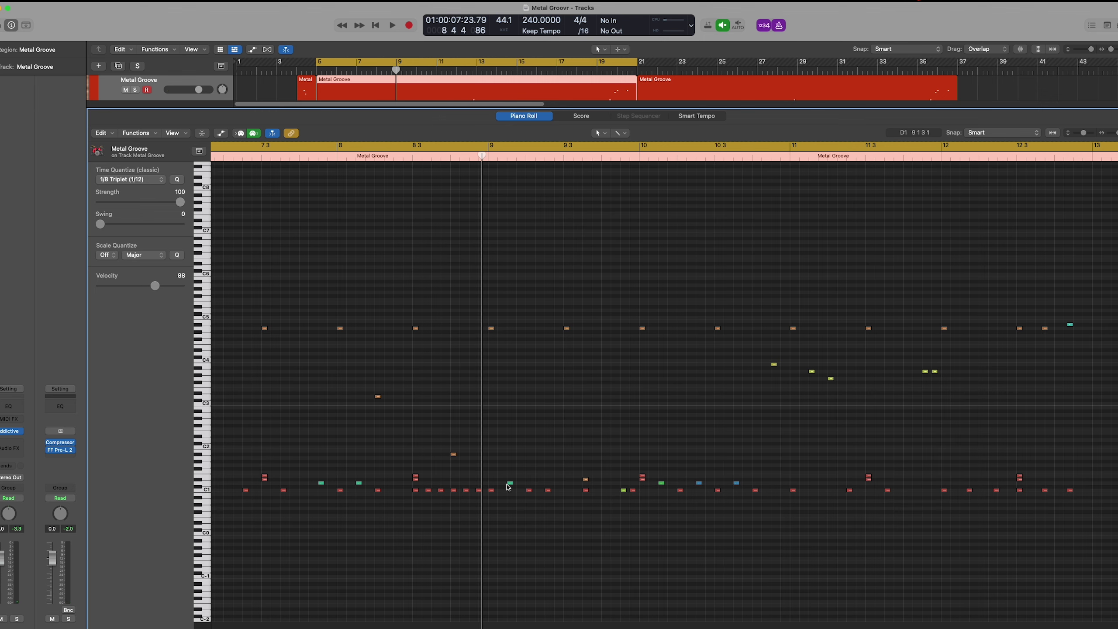
scroll(524, 522, right, 1)
scroll(523, 523, right, 10)
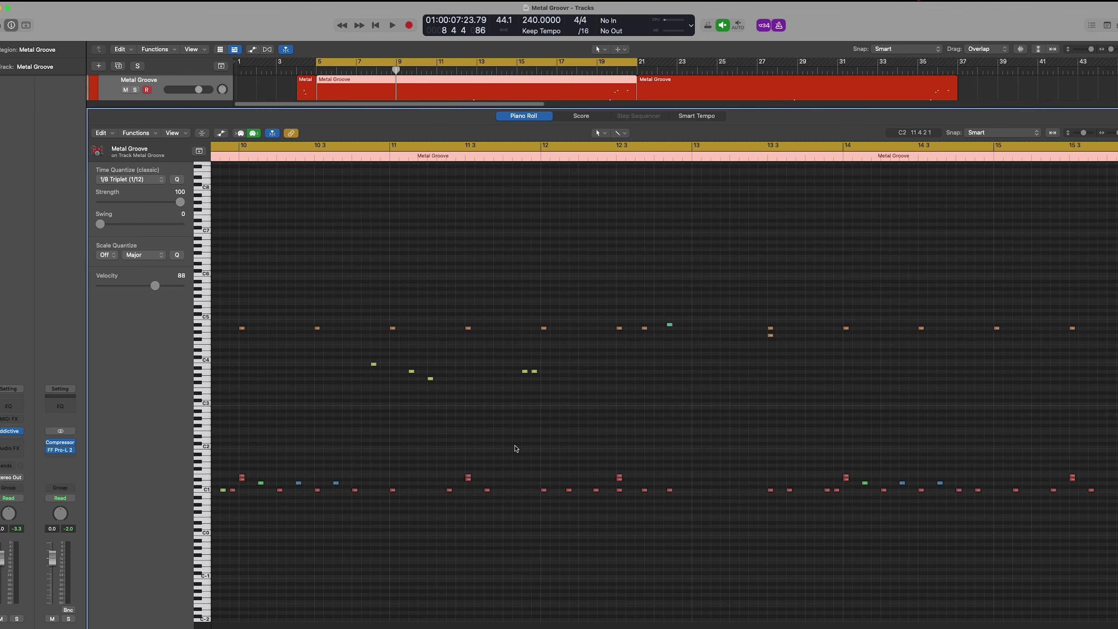
scroll(572, 396, right, 15)
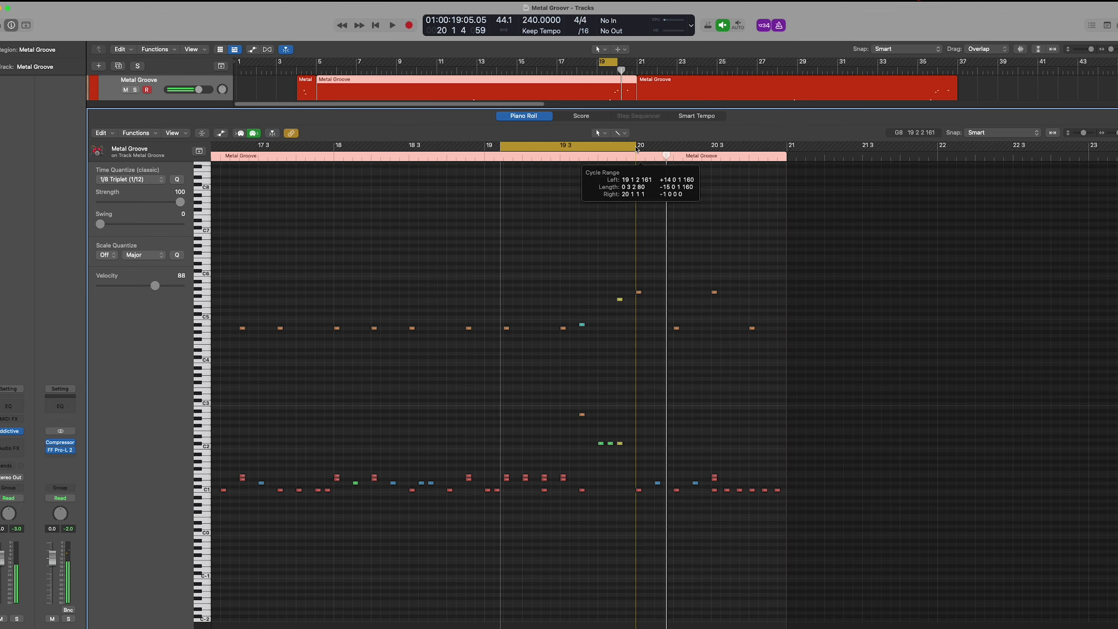
- Set the cycle range from 19 1 2 161 to 20 1 1 1, audition the fill with Metal Groove soloed, and turn cycling off
drag(500, 146, 636, 145)
click(135, 90)
key(space)
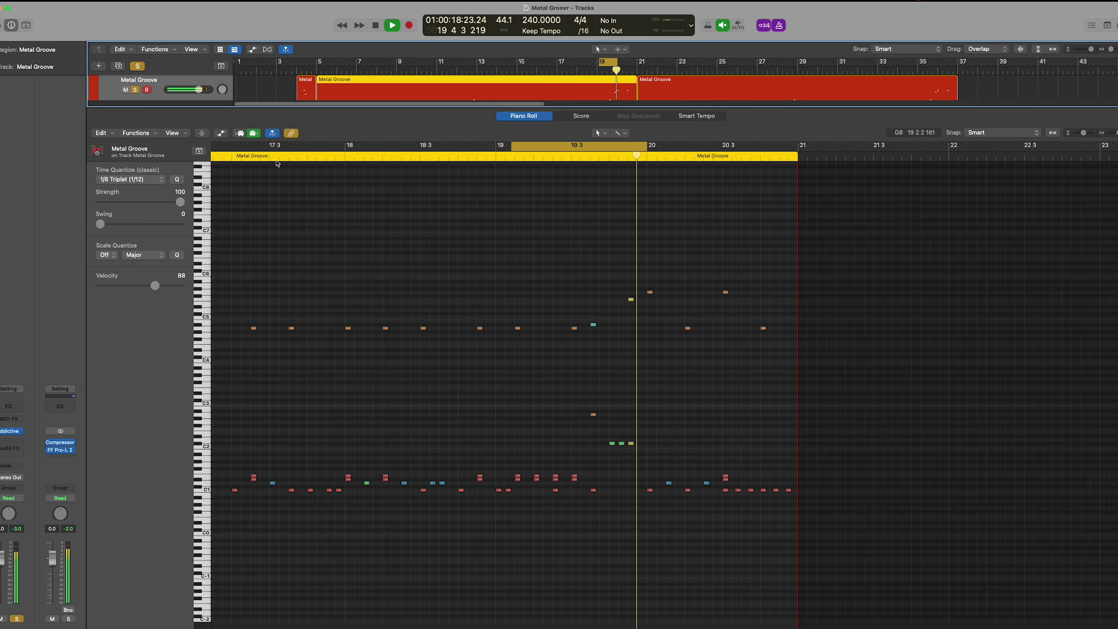
click(541, 143)
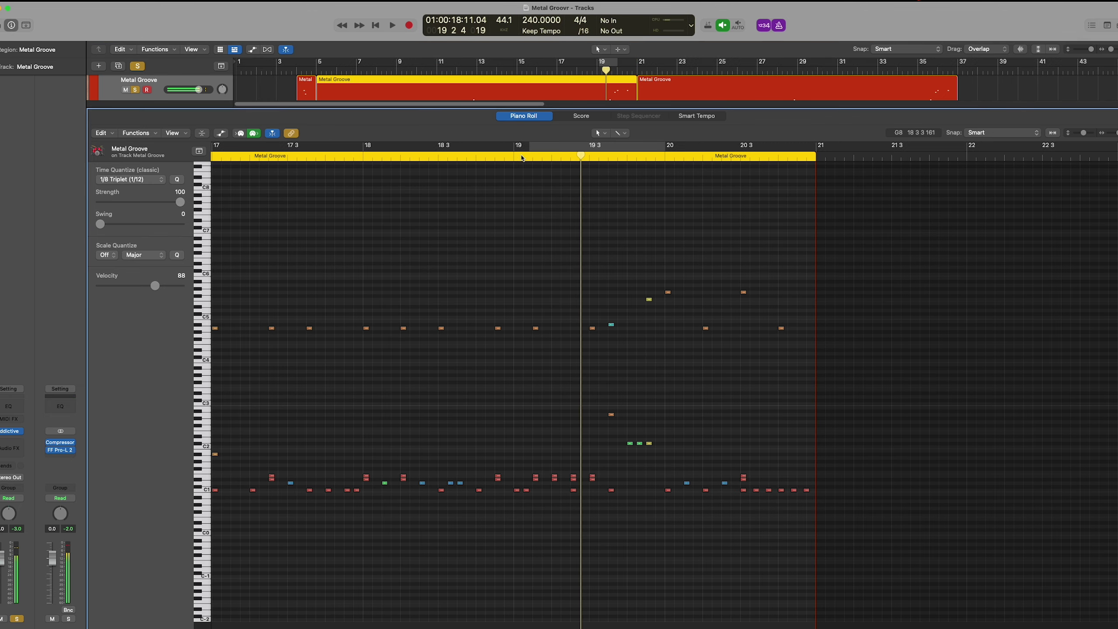
click(506, 152)
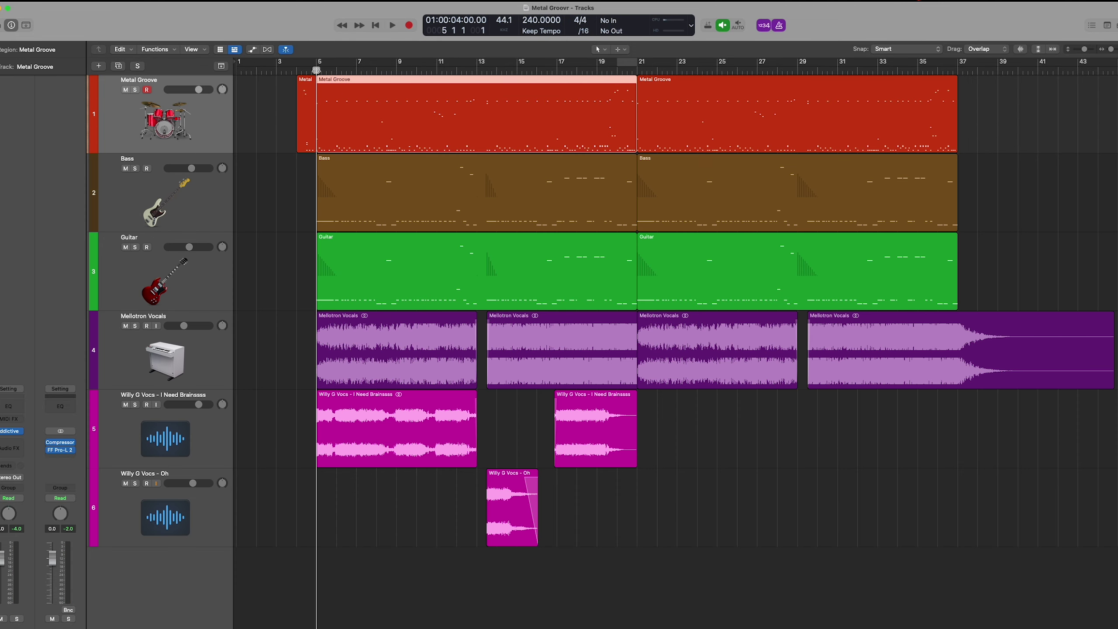
- Turn on cycle playback for bars 5 to 21 and open the Metal Groove region's notes in the piano roll
key(c)
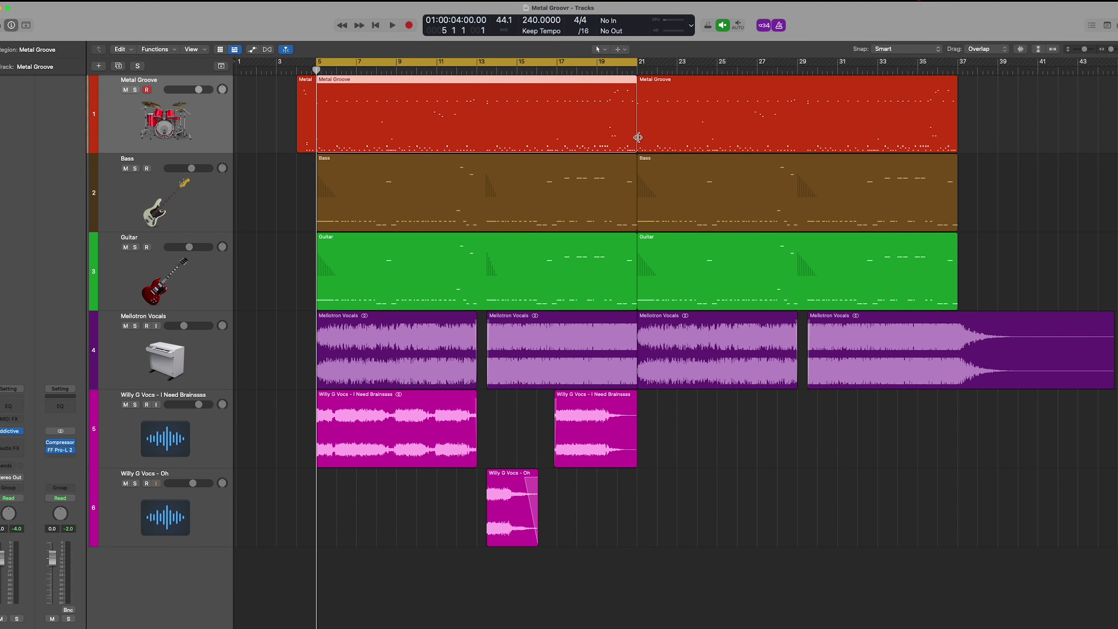
double_click(637, 138)
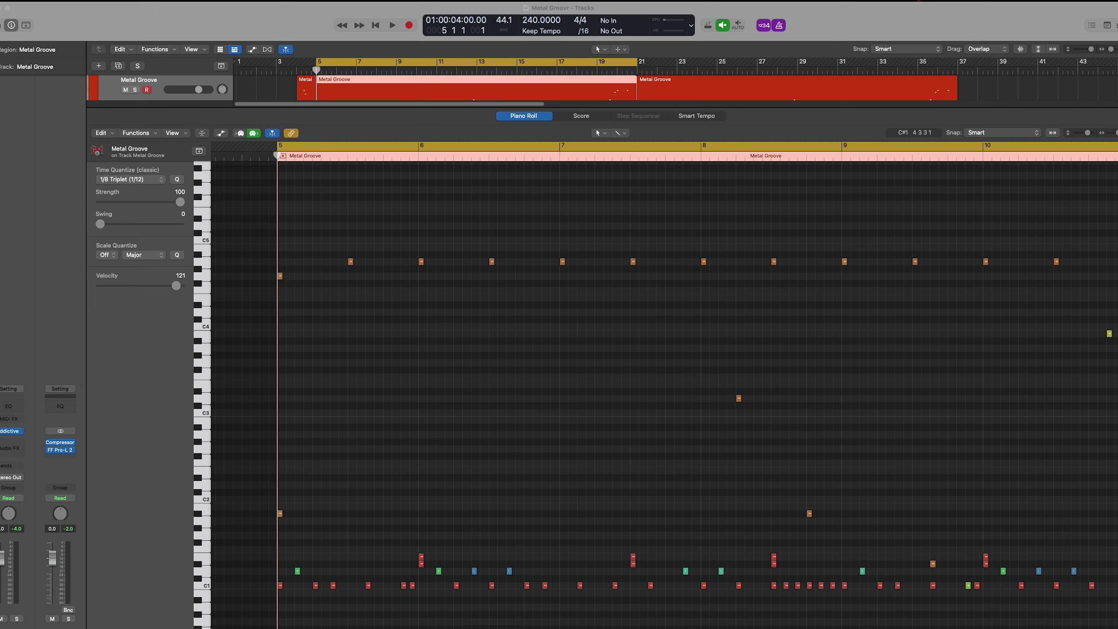